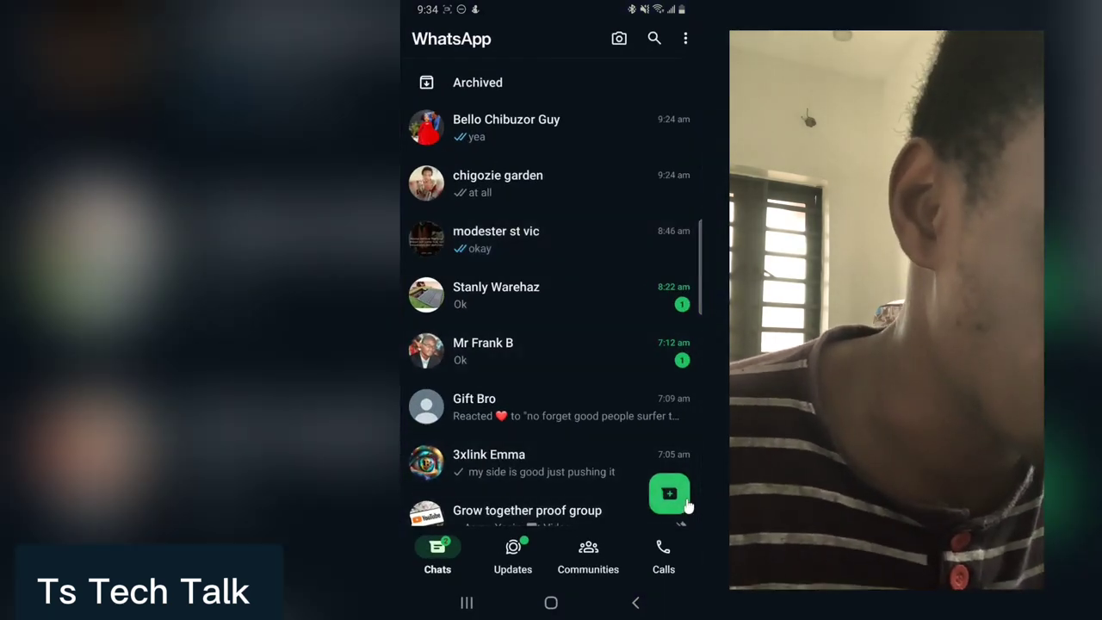
Step: Start a new chat with yourself (Message yourself) and bring up the avatar sticker panel
left_click(670, 495)
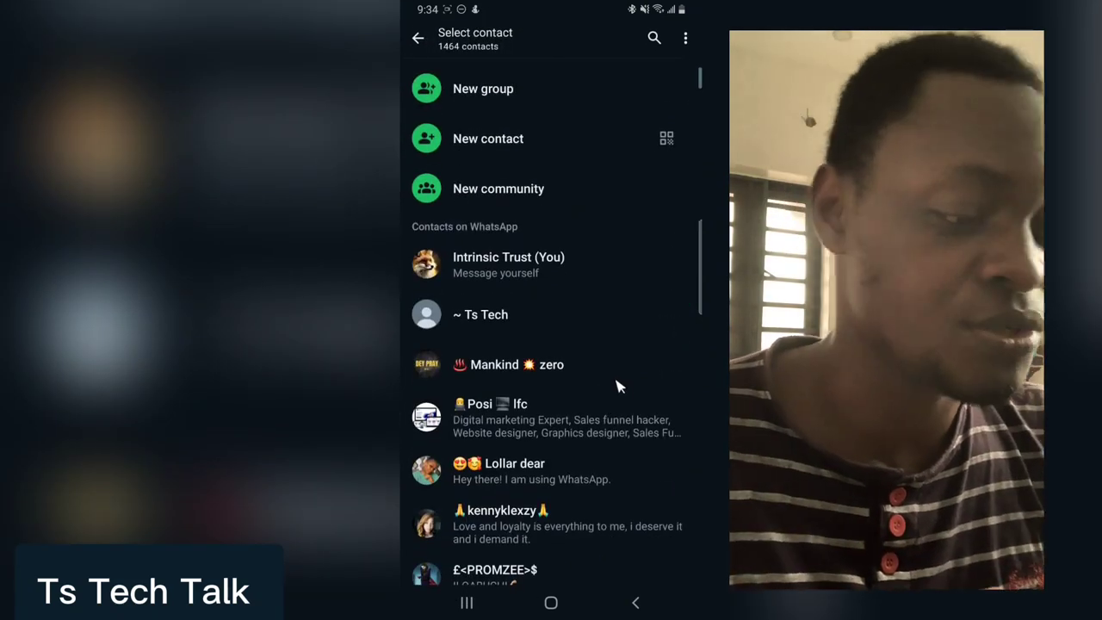
left_click(535, 282)
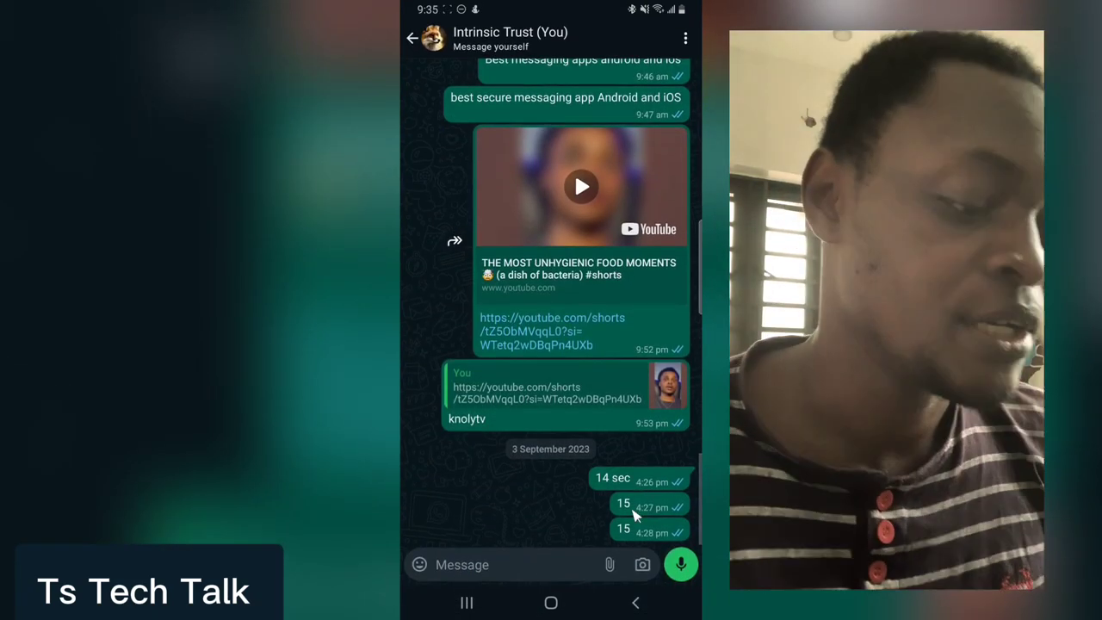
left_click(528, 564)
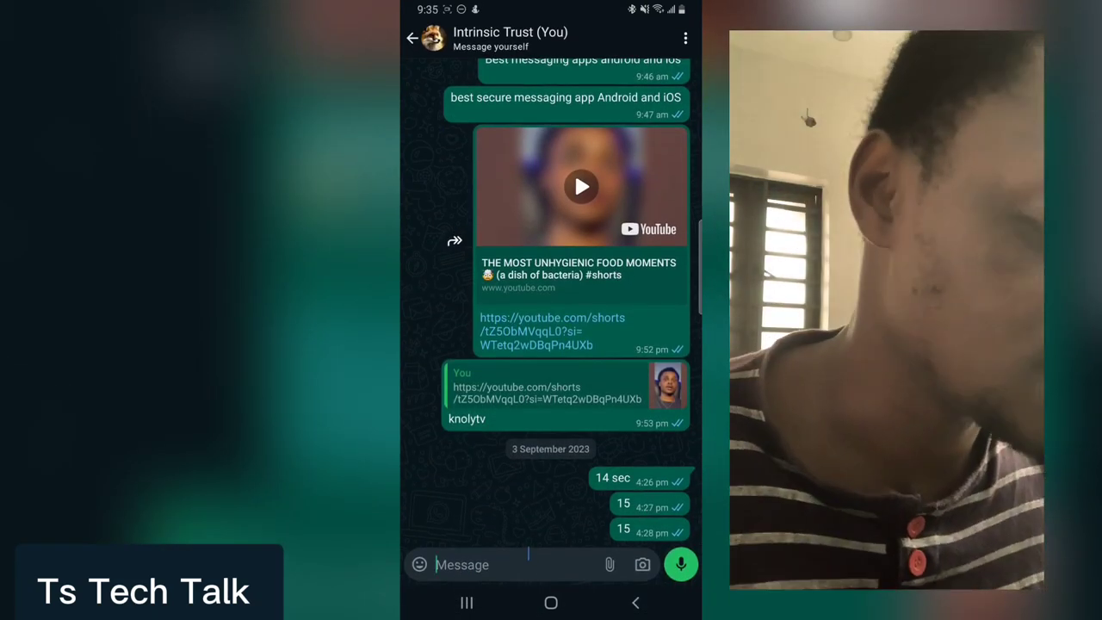
left_click(420, 565)
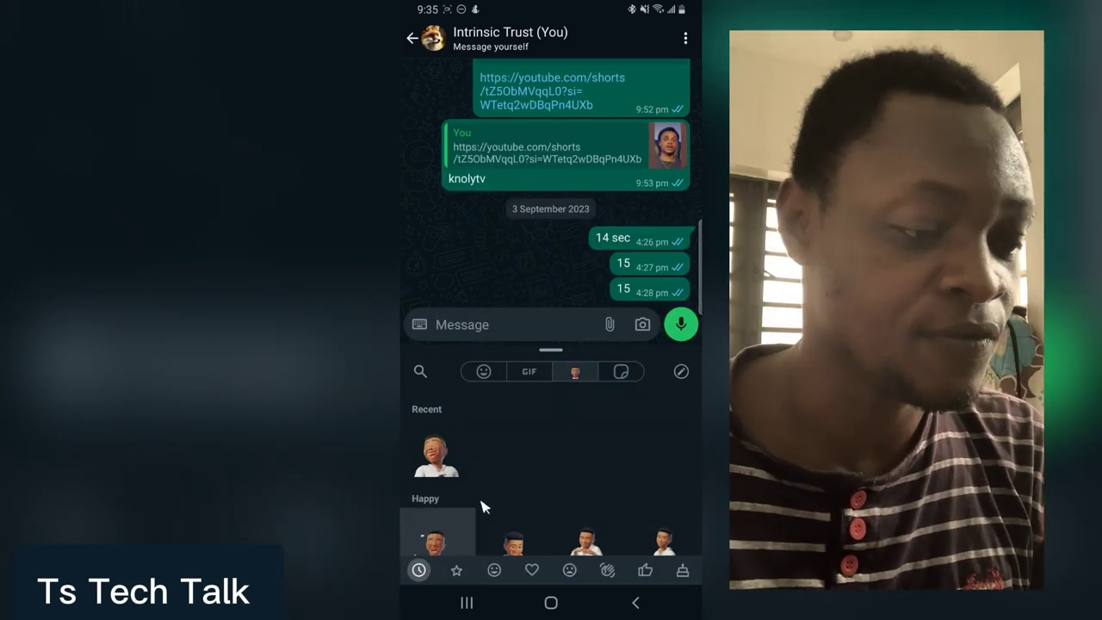
left_click(498, 380)
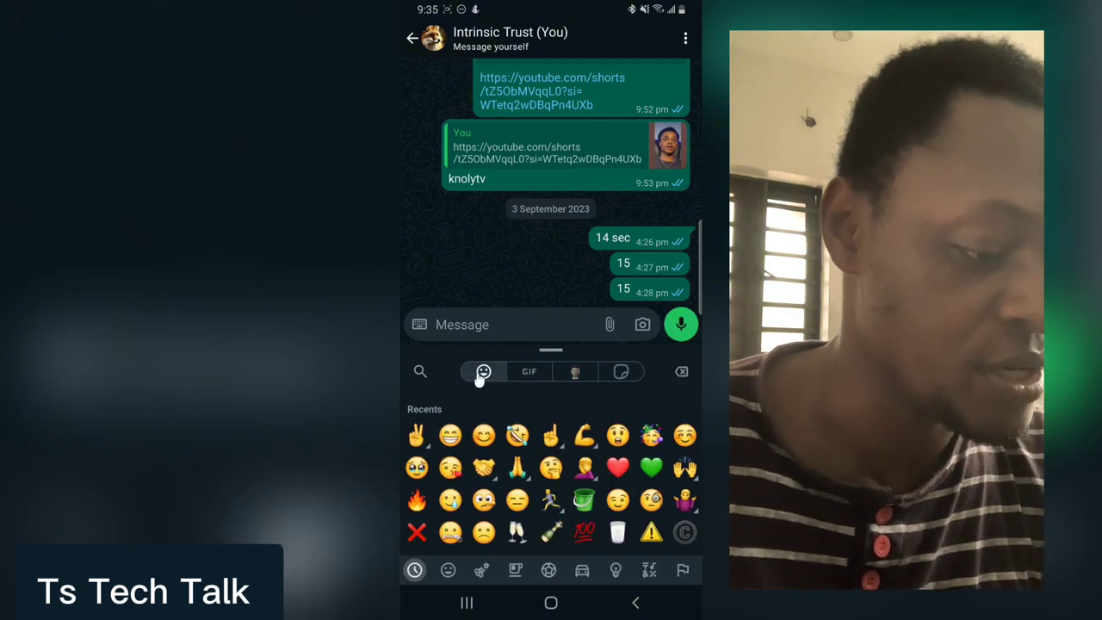
left_click(576, 376)
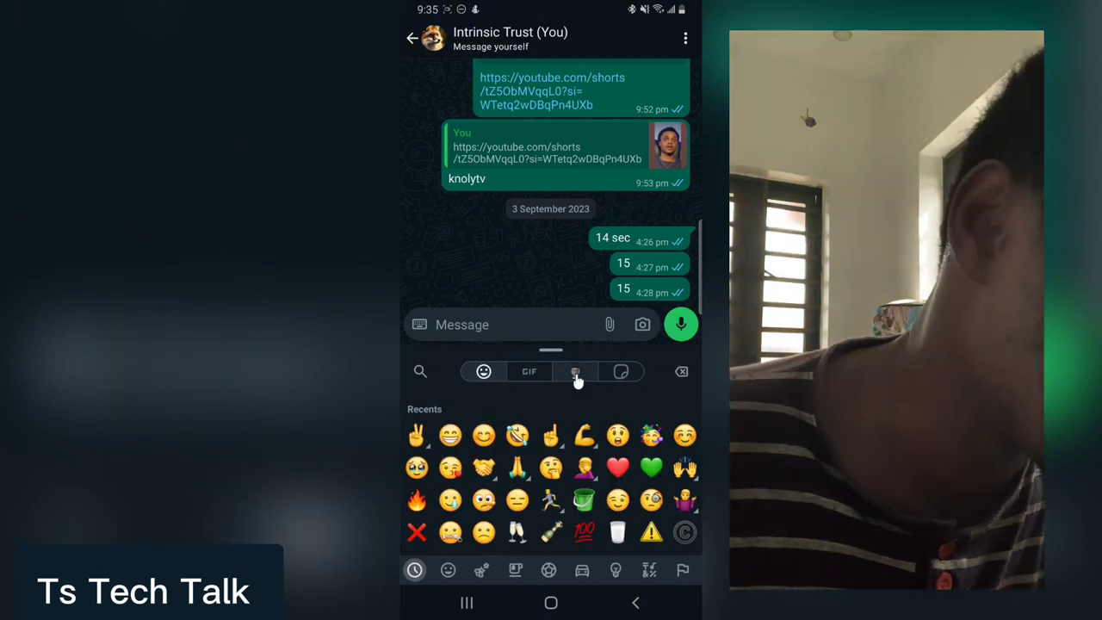
scroll(561, 443, "down", 2)
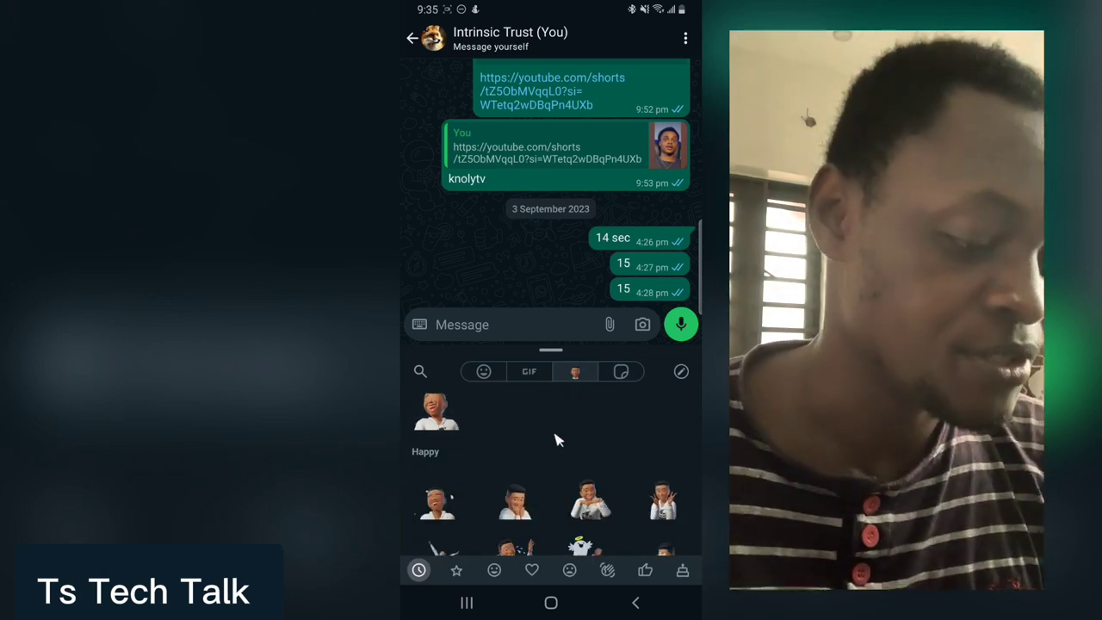
scroll(564, 457, "down", 3)
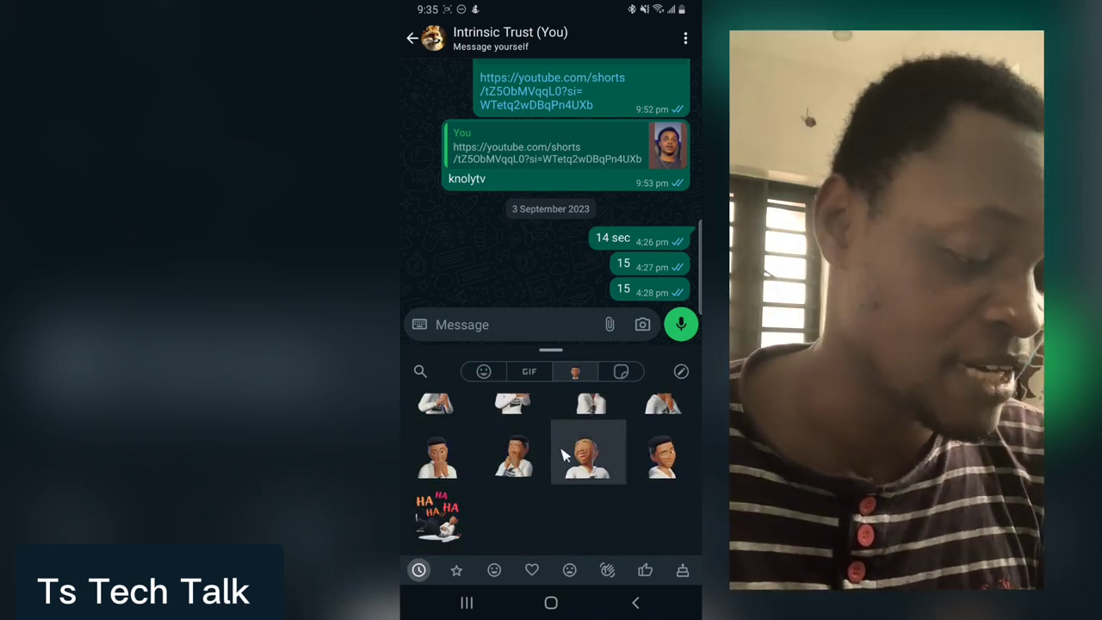
scroll(572, 459, "down", 2)
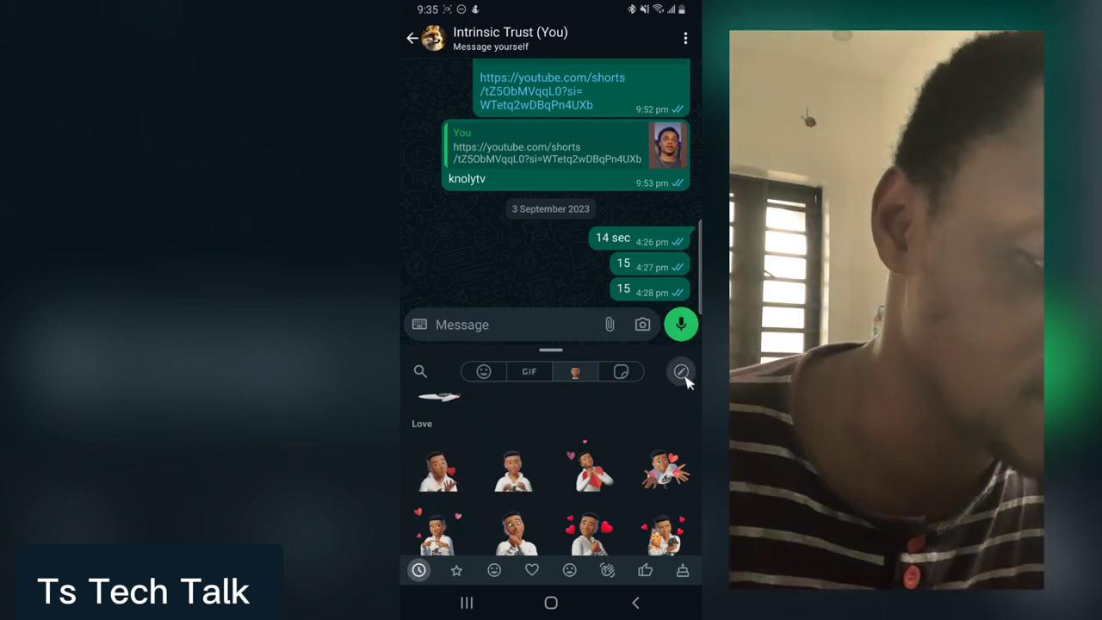
Step: Open the avatar editor and apply the bottom-left golden-tan skin tone
left_click(684, 377)
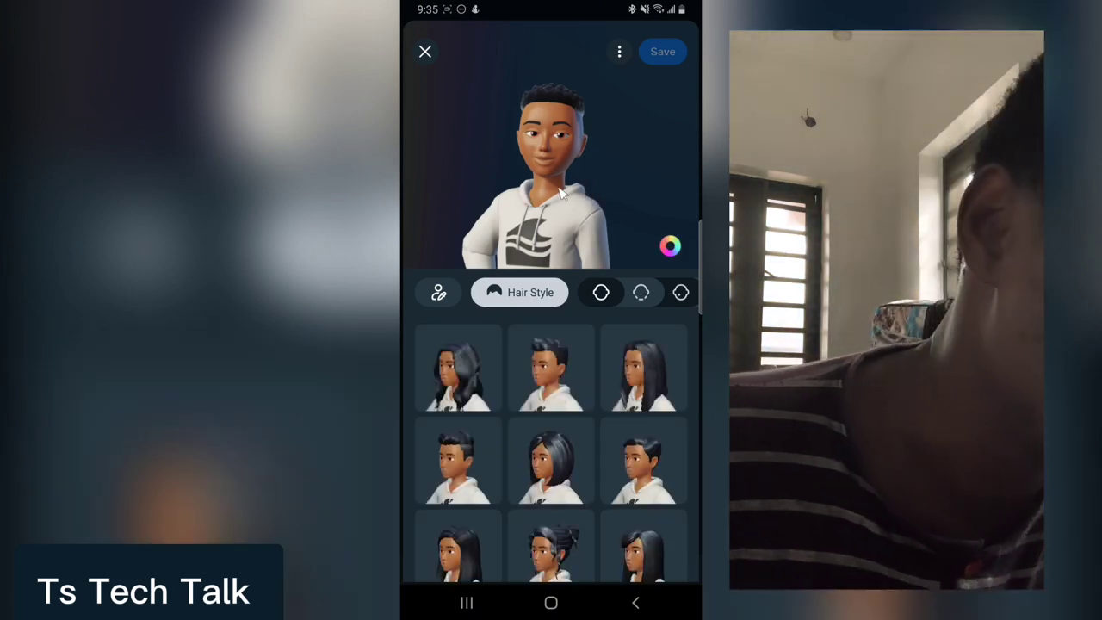
left_click(440, 295)
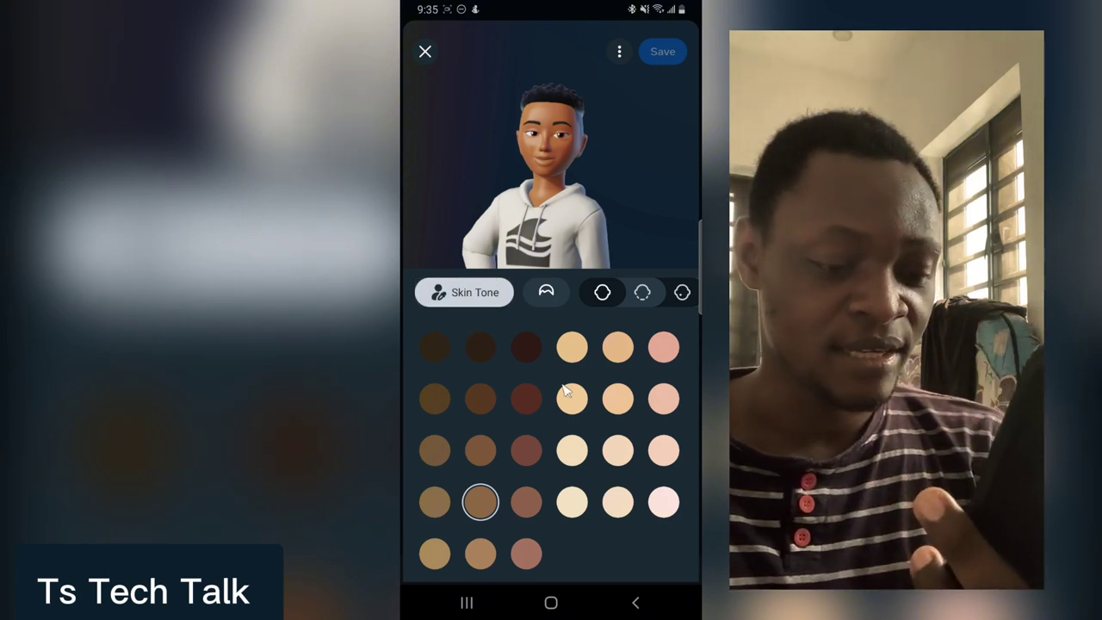
left_click(435, 556)
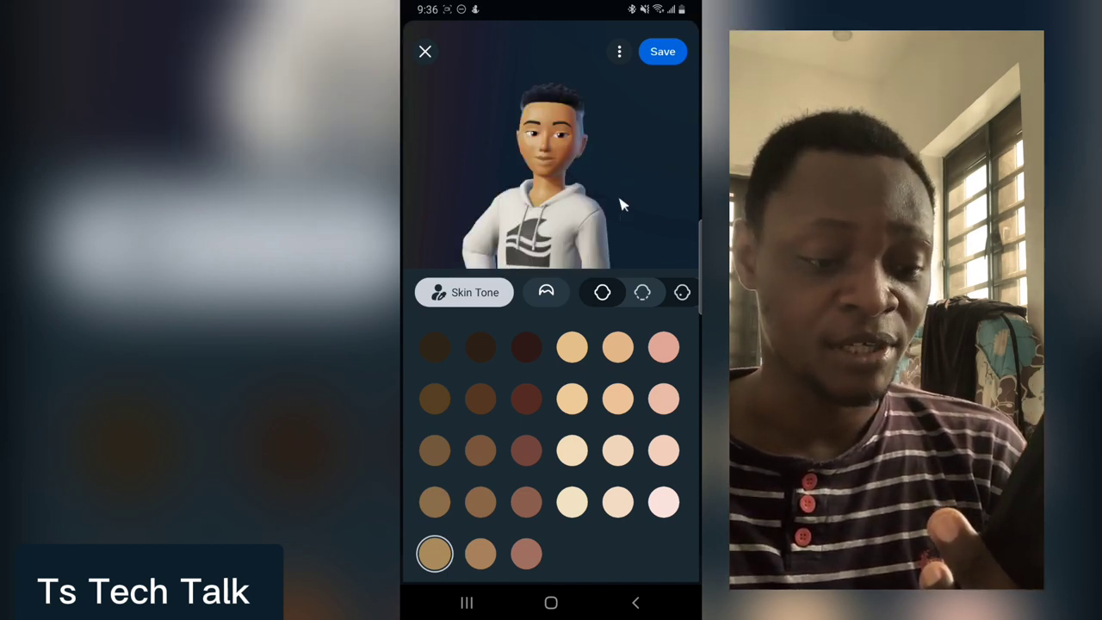
left_click(546, 293)
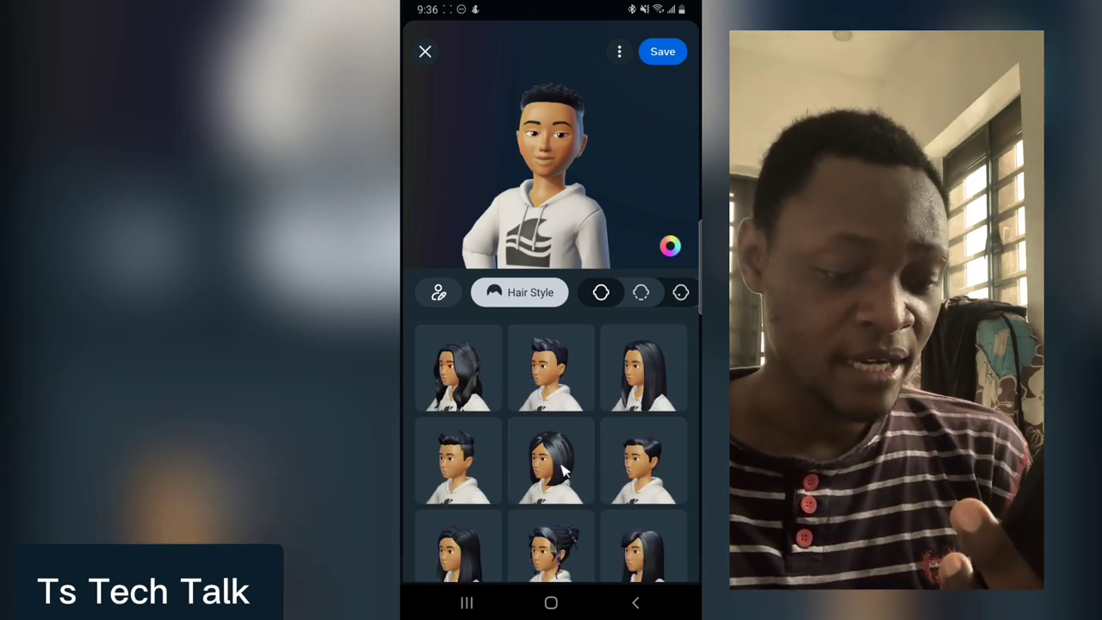
Step: Try the long wavy, bob and long straight hairstyles, then pick the tied-back curly style
left_click(470, 379)
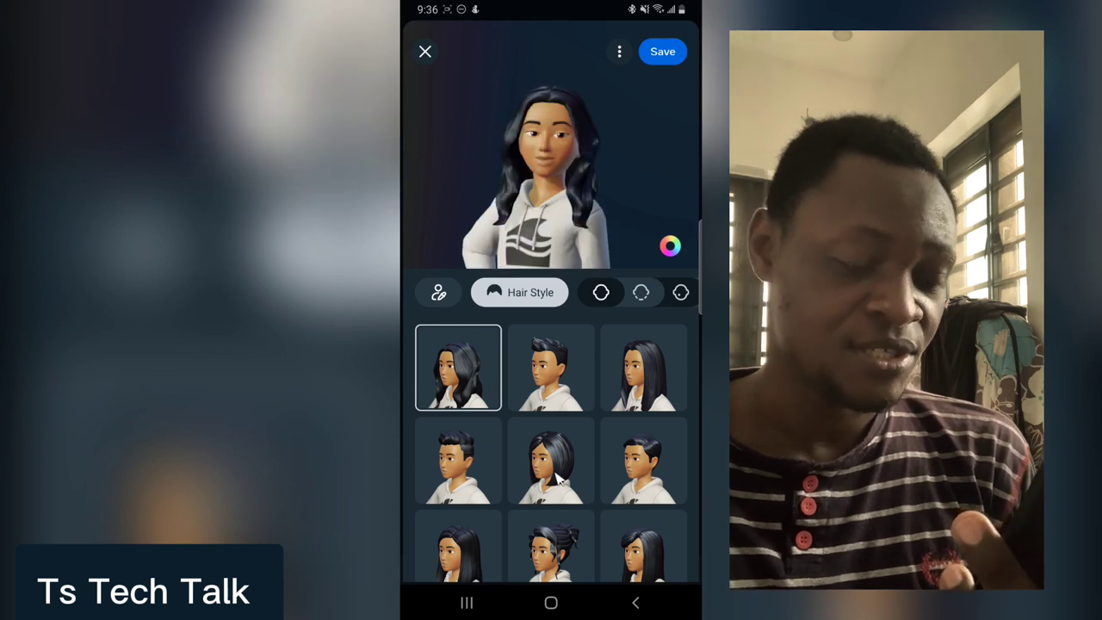
left_click(556, 476)
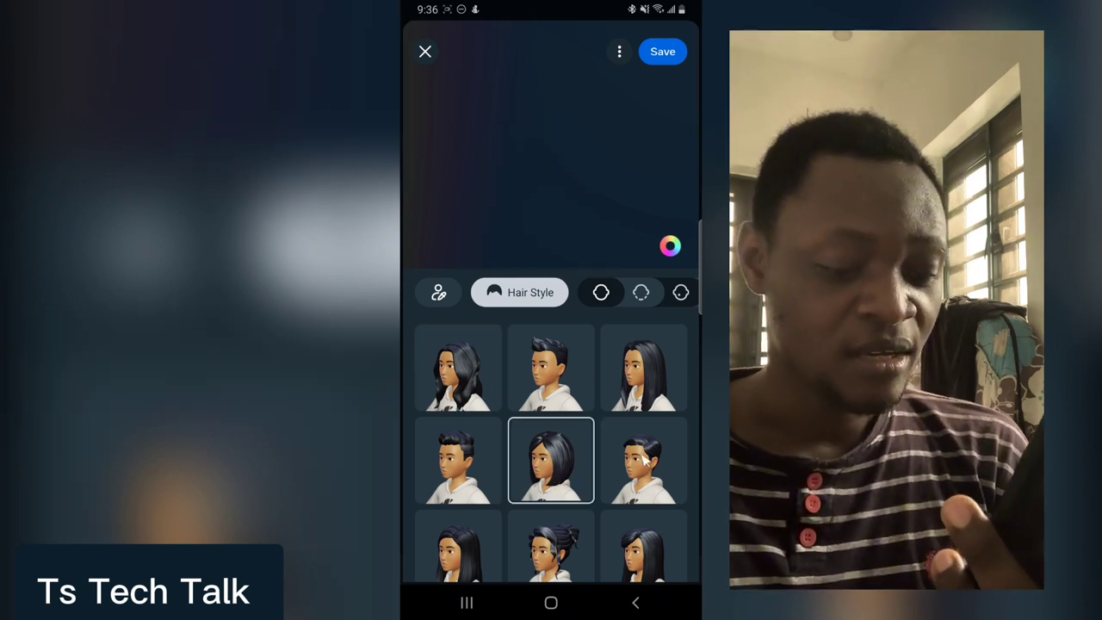
scroll(637, 474, "down", 2)
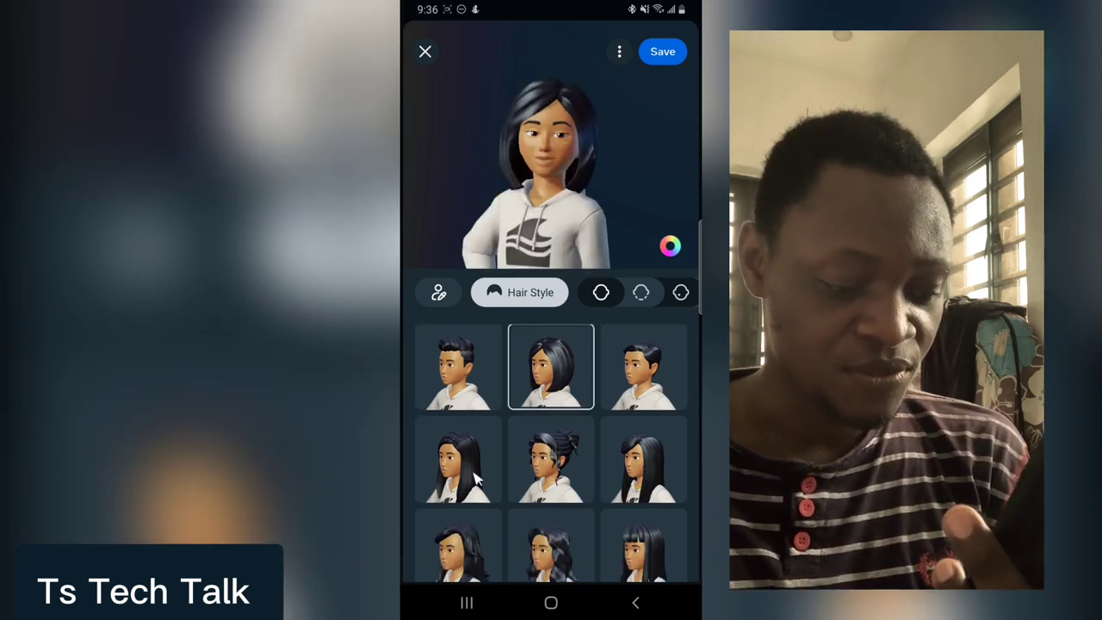
left_click(652, 465)
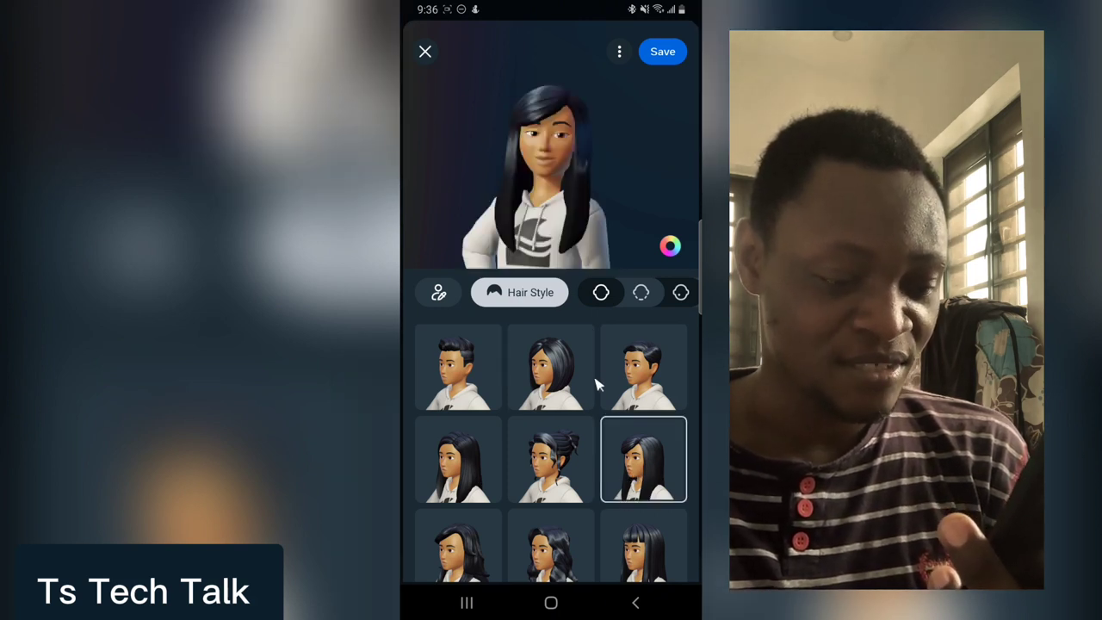
left_click(577, 460)
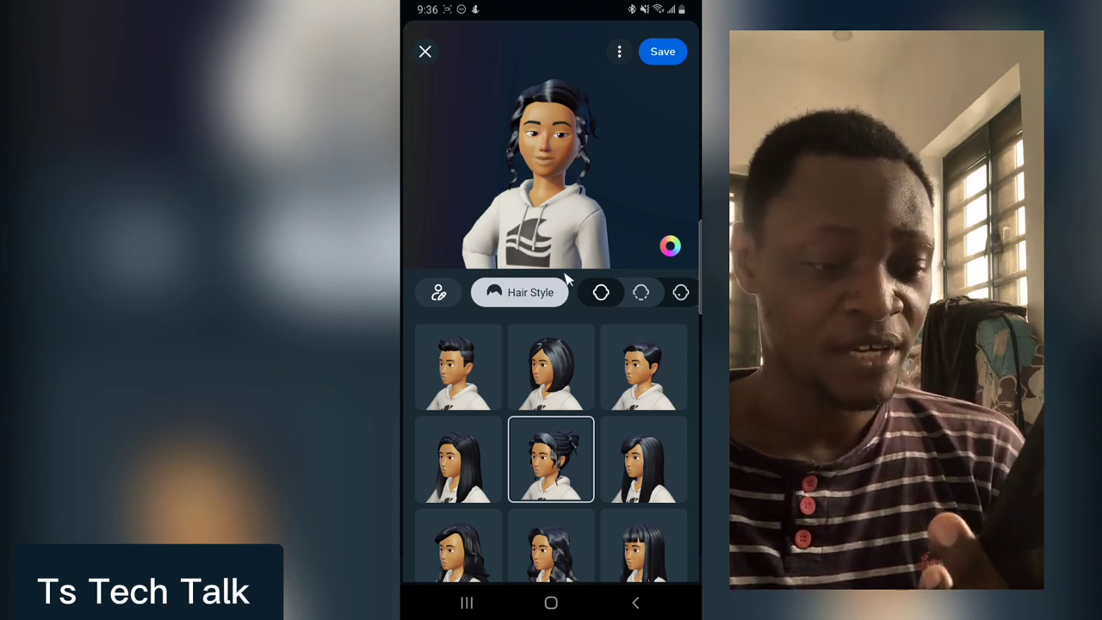
Step: Try other face shapes and Wide width, then keep the original face shape at Medium width
left_click(601, 292)
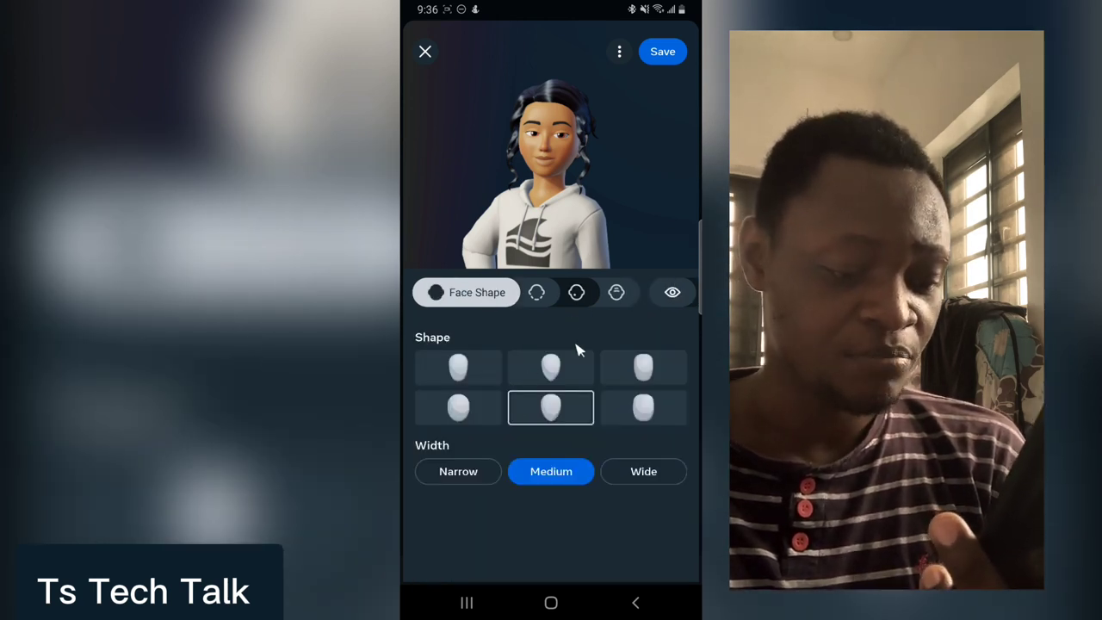
left_click(551, 369)
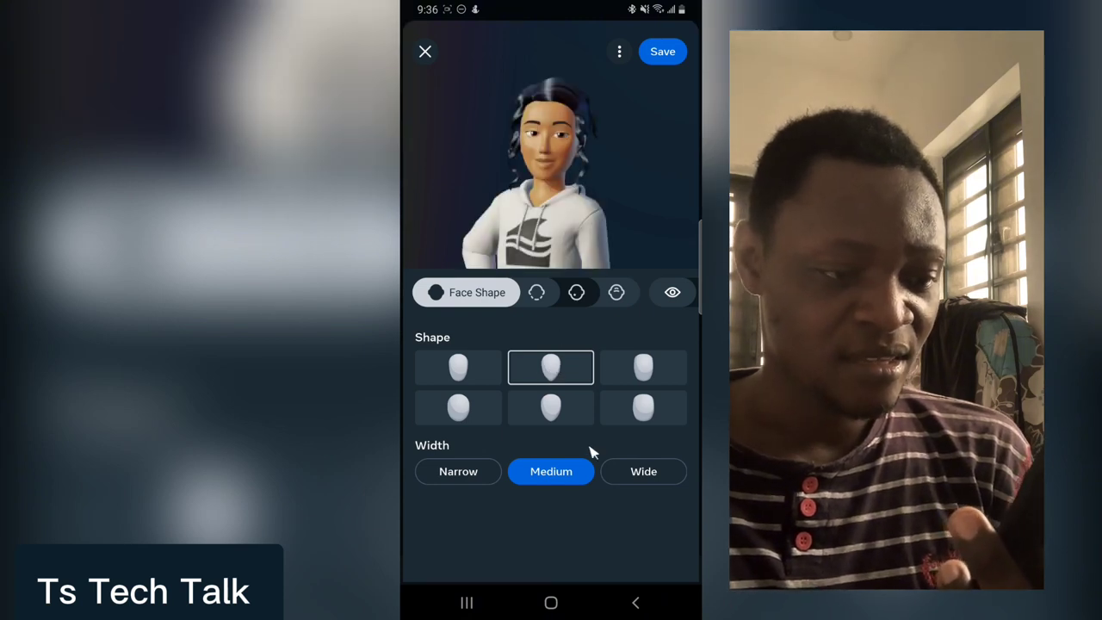
left_click(574, 417)
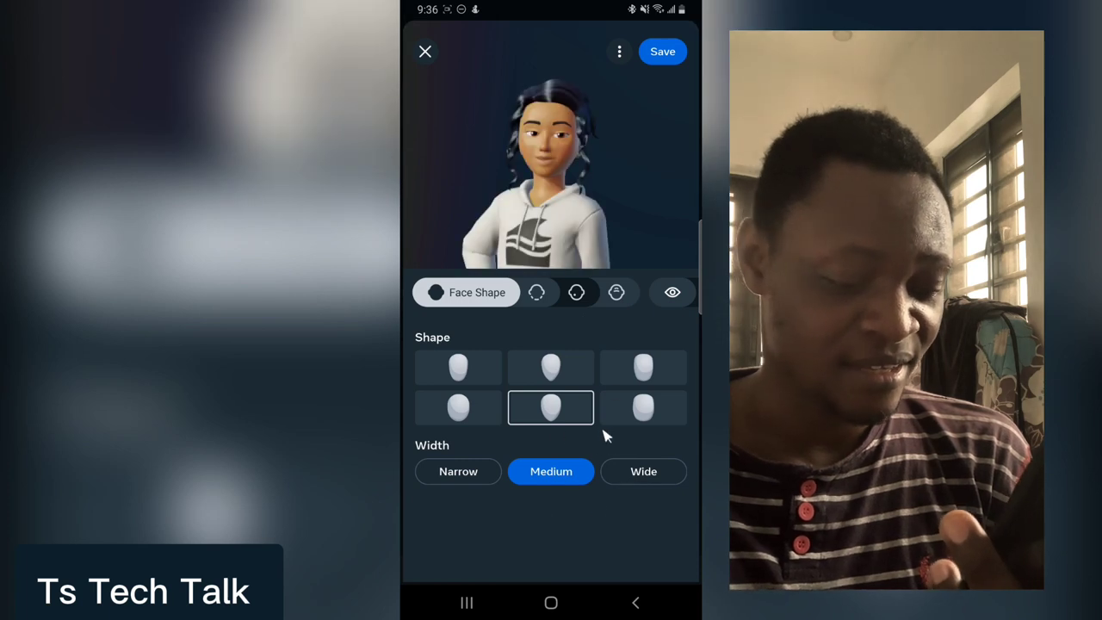
left_click(641, 478)
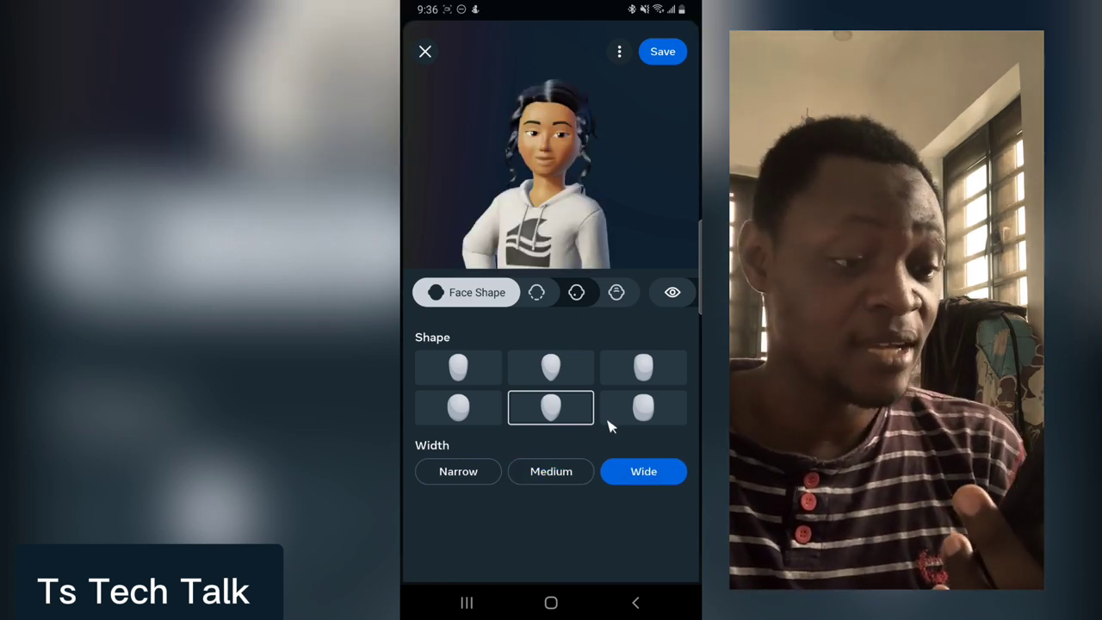
left_click(566, 382)
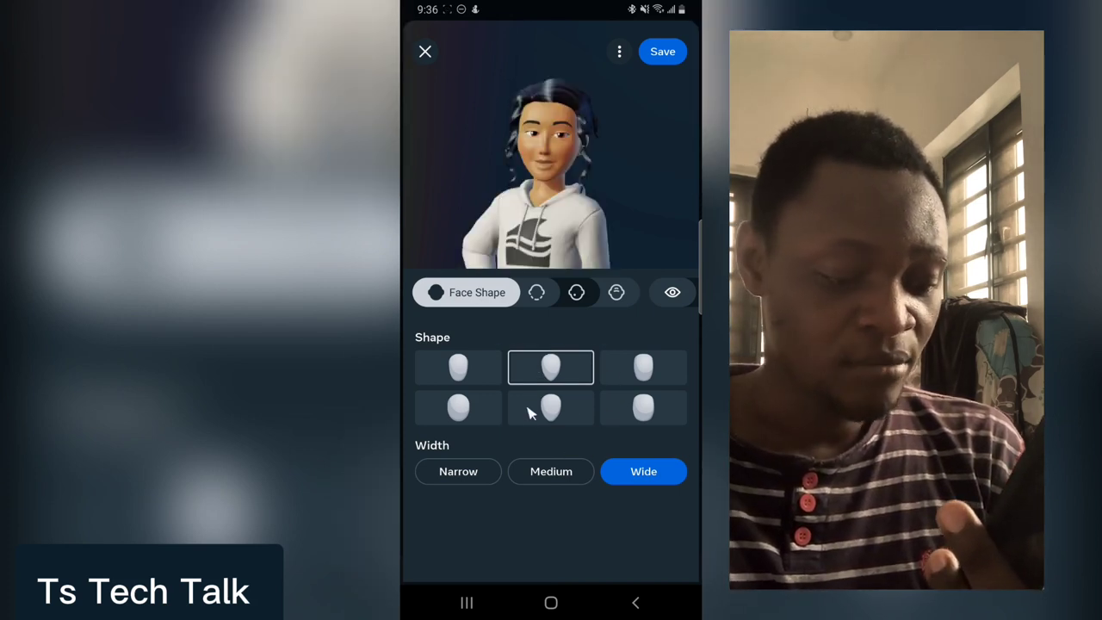
left_click(530, 413)
left_click(545, 469)
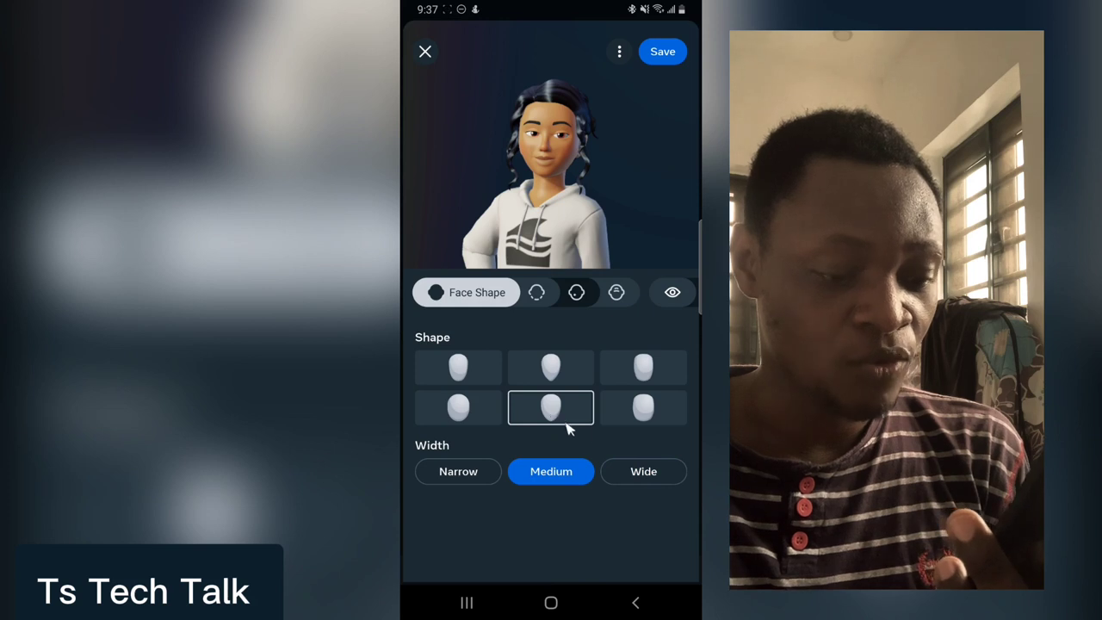
left_click(539, 294)
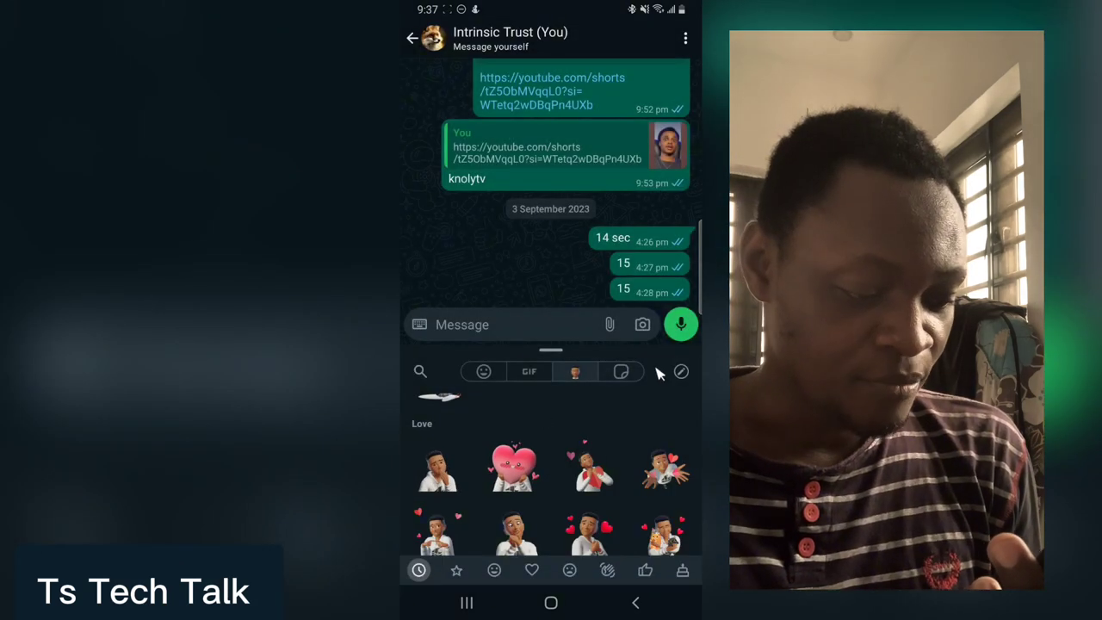
Step: Reopen the avatar editor with the pencil icon in the sticker panel
left_click(685, 375)
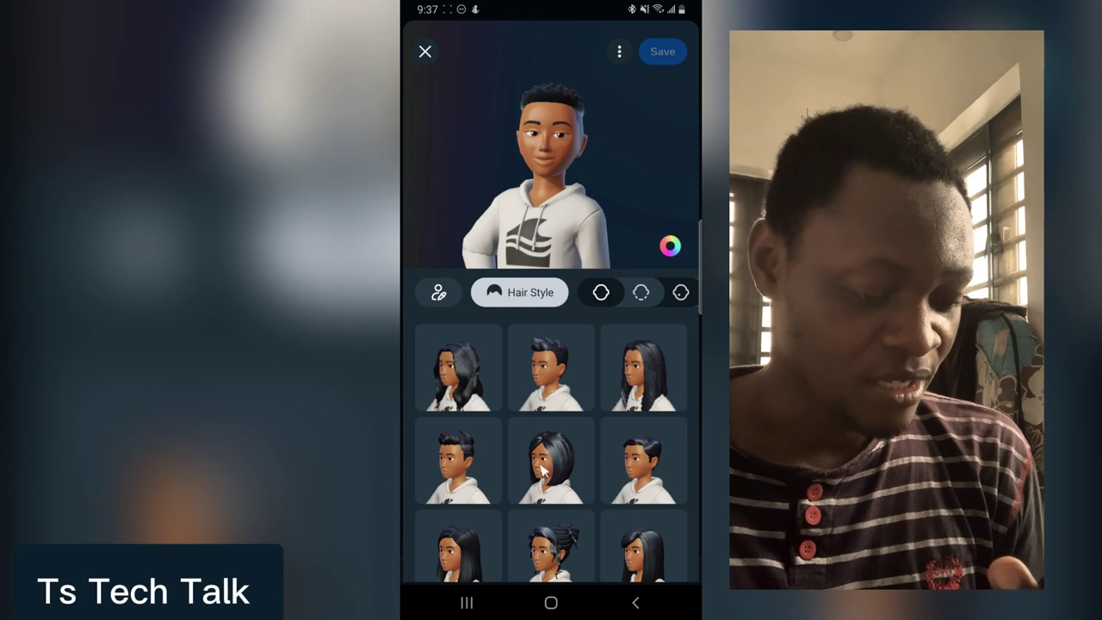
Step: Reapply the tied-back curly hairstyle and the lighter golden-tan skin tone
scroll(575, 489, "down", 1)
left_click(562, 512)
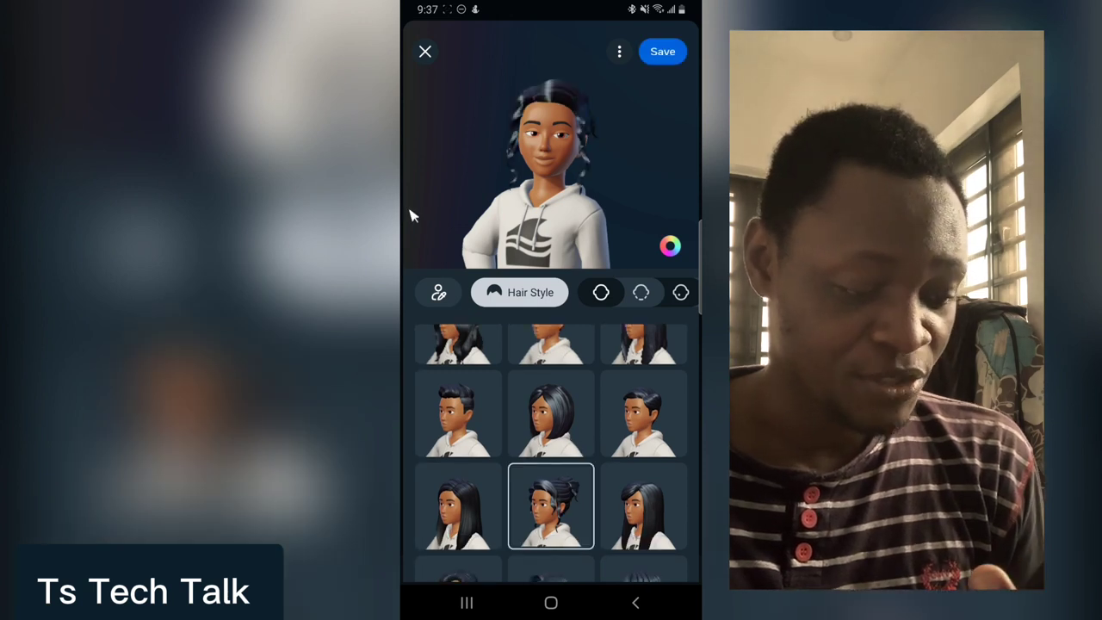
left_click(438, 292)
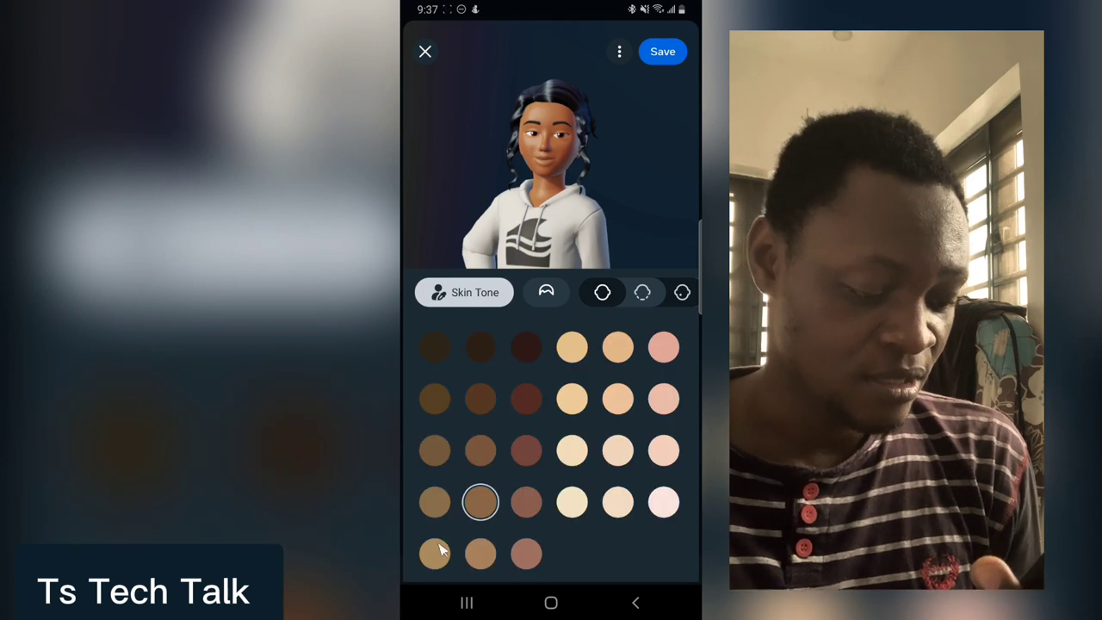
left_click(435, 553)
Step: Give the avatar the middle top jawline from the Face Shape options
left_click(613, 295)
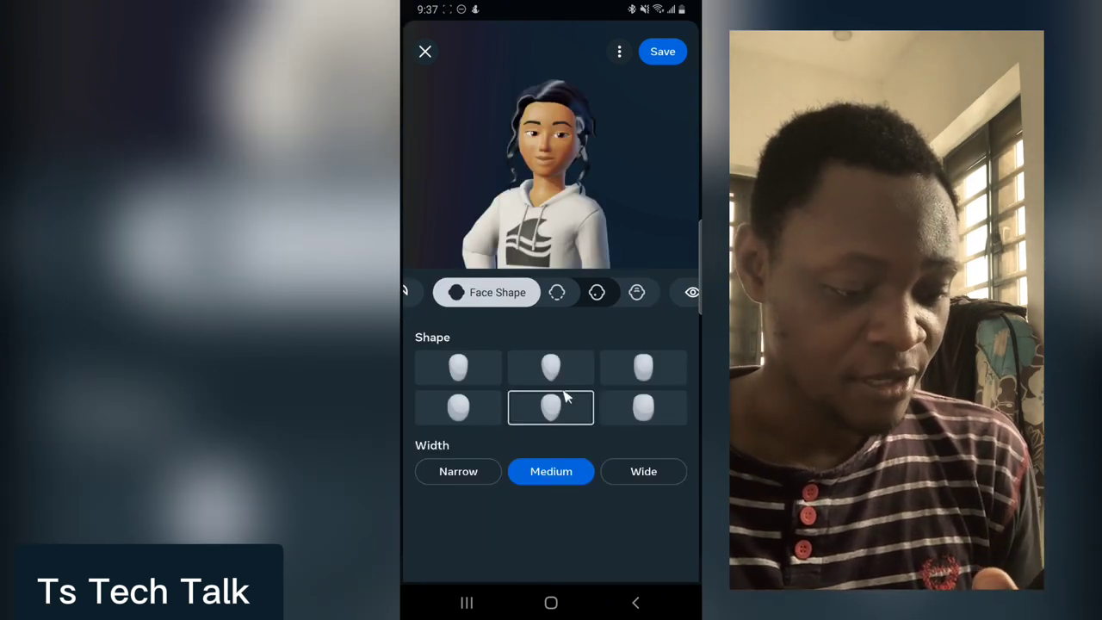
left_click(567, 302)
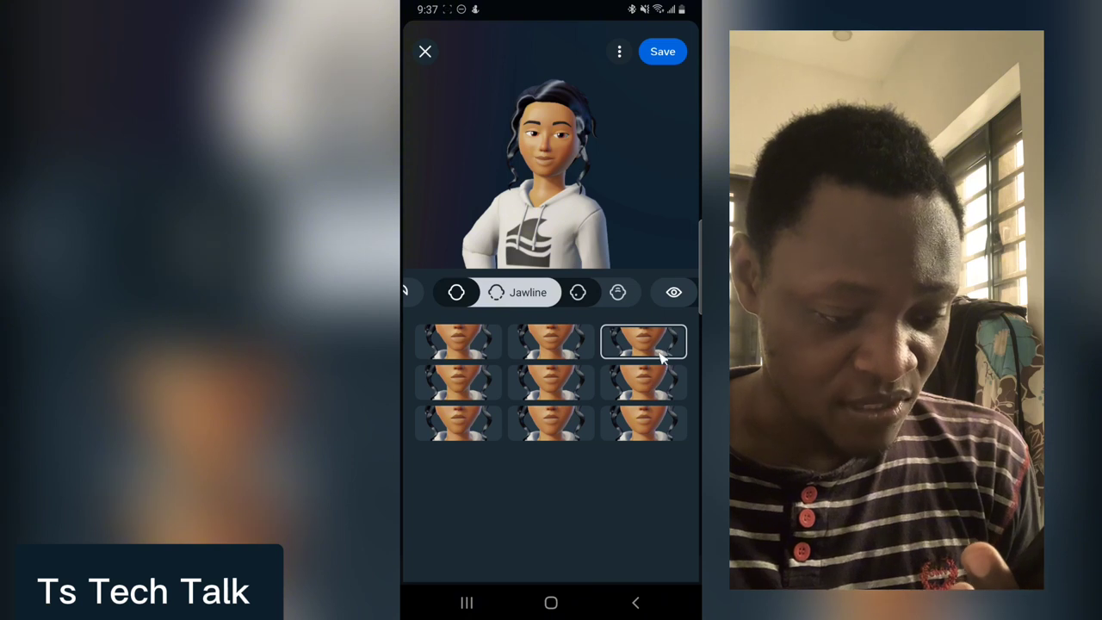
left_click(559, 349)
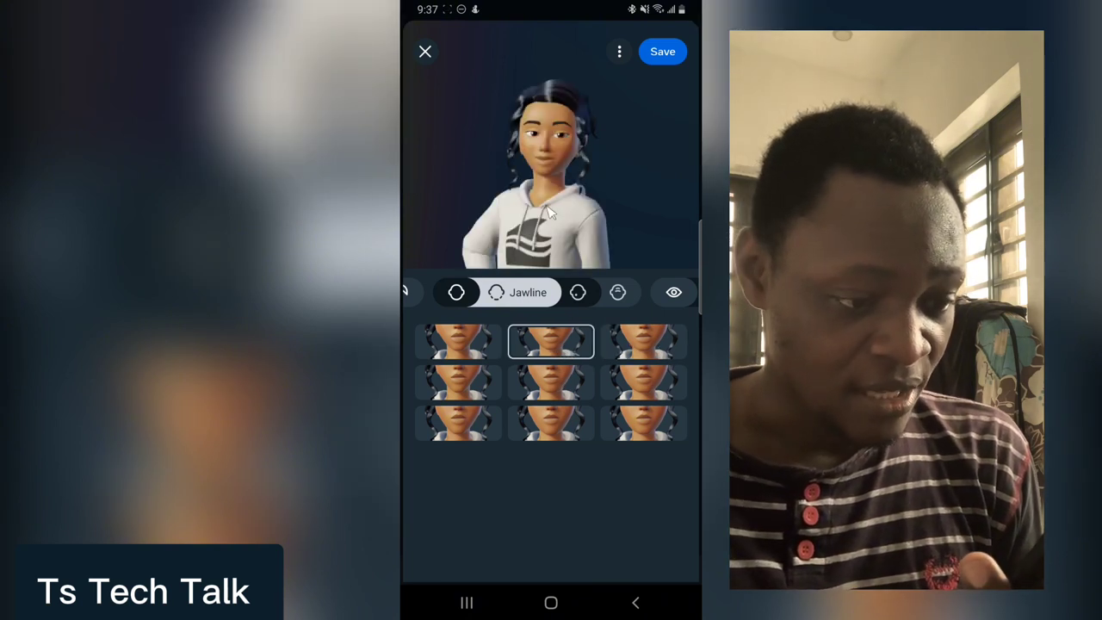
left_click(579, 294)
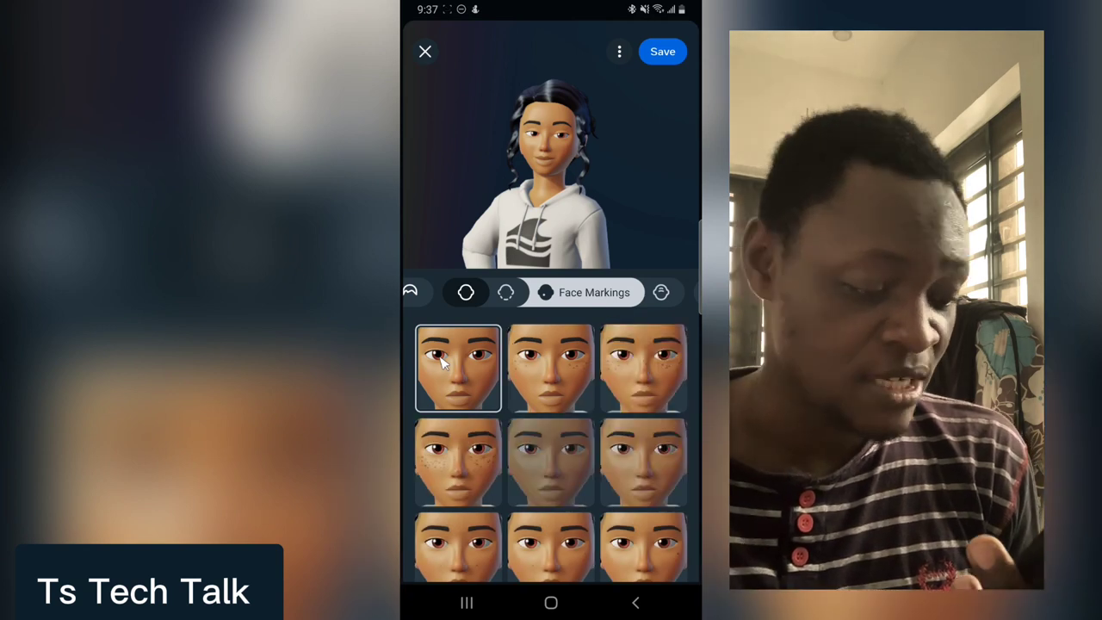
Step: Apply the freckled face marking, then switch to the bottom-right face marking
left_click(642, 391)
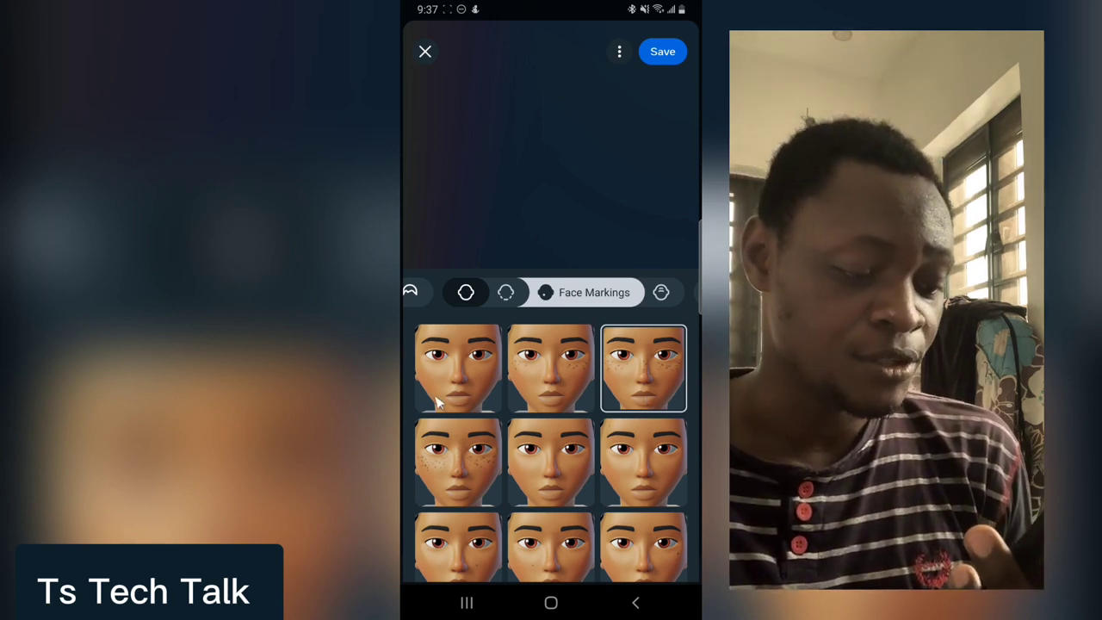
left_click(677, 575)
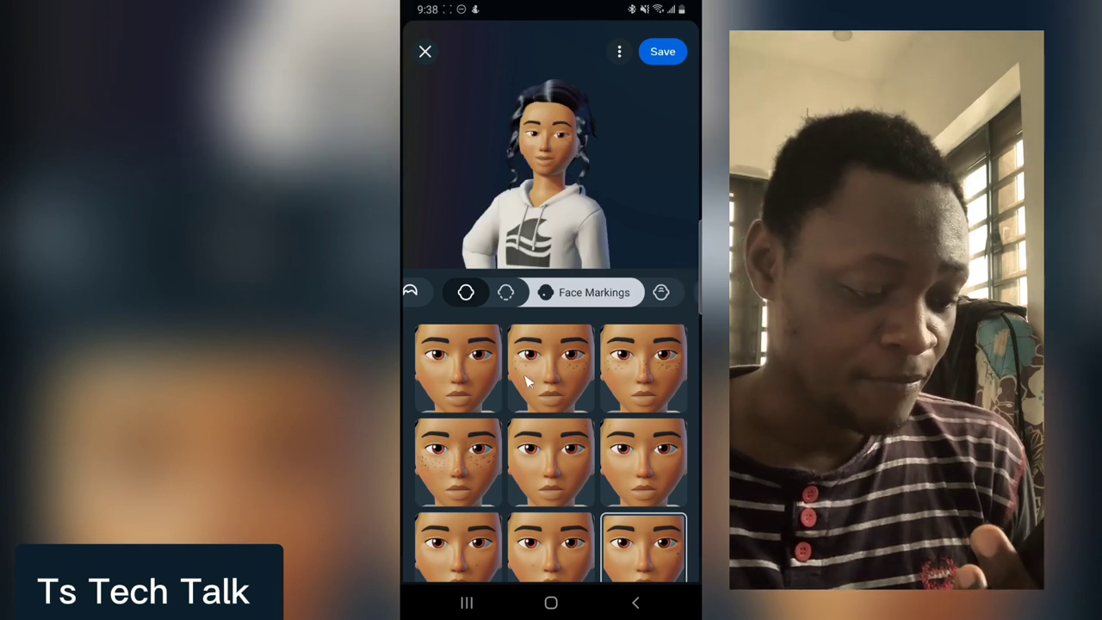
scroll(500, 491, "down", 1)
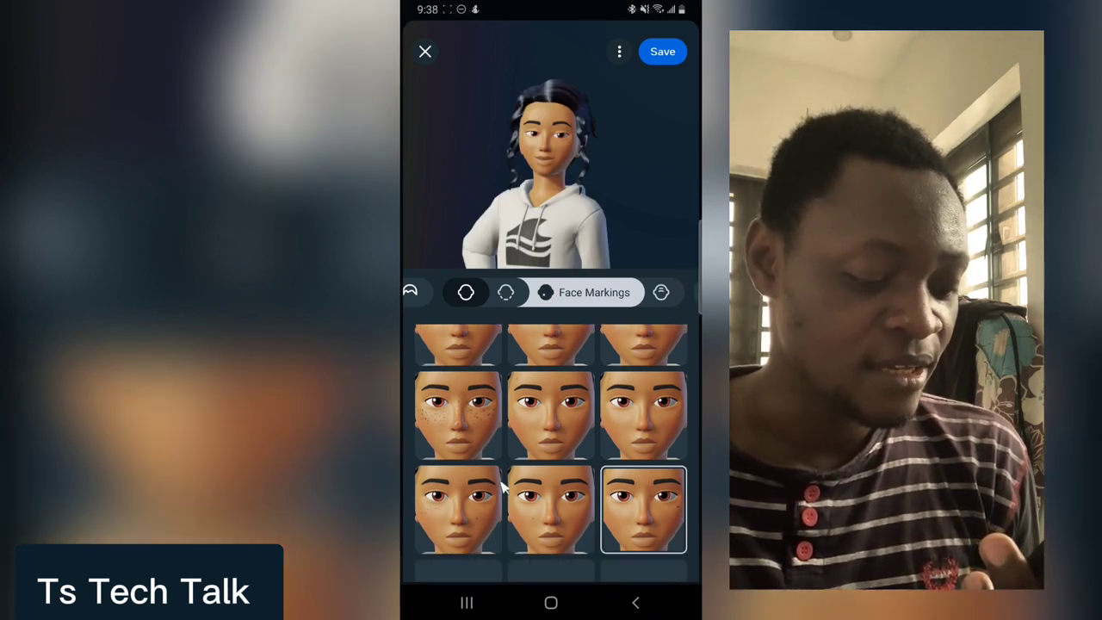
scroll(588, 392, "up", 1)
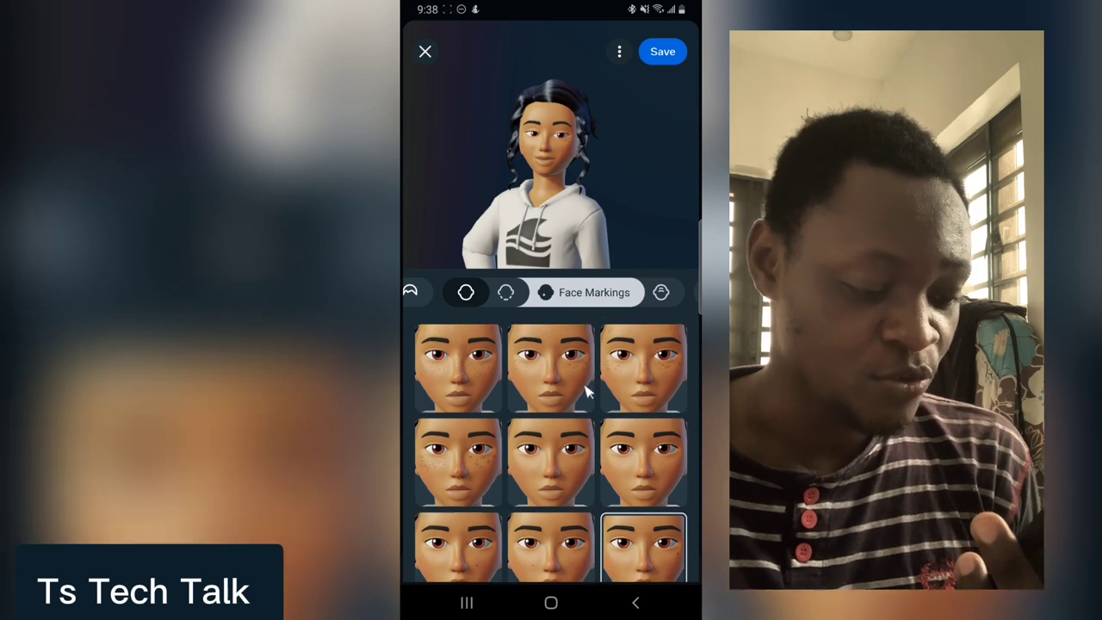
left_click(661, 293)
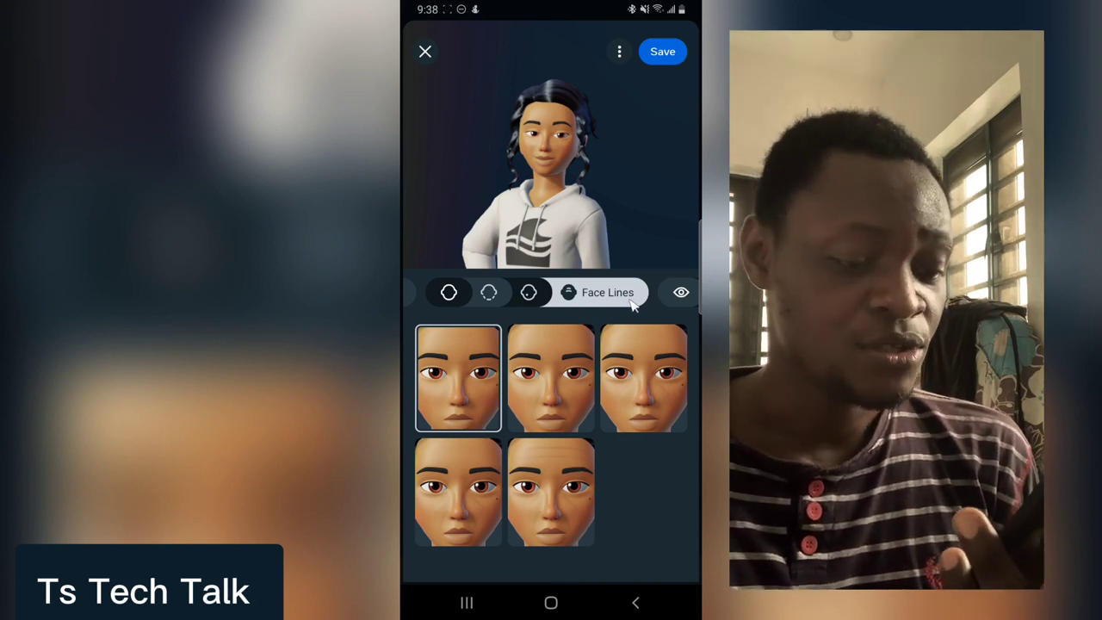
Step: Give the avatar a narrower eye shape from the Eye Shape options
left_click_drag(634, 306, 508, 316)
left_click(527, 293)
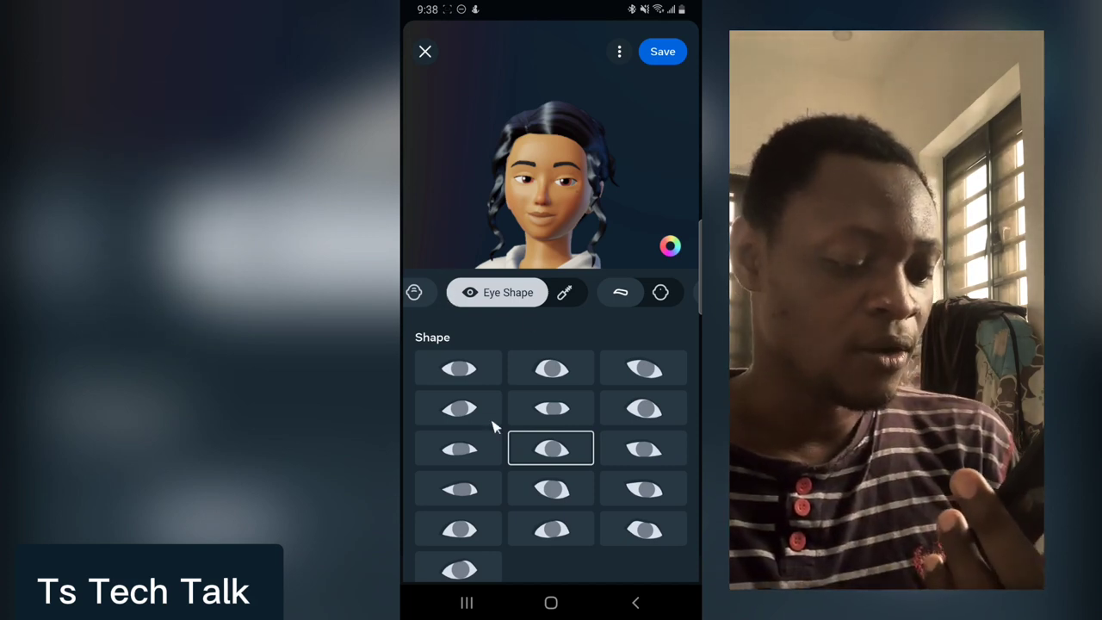
left_click(465, 490)
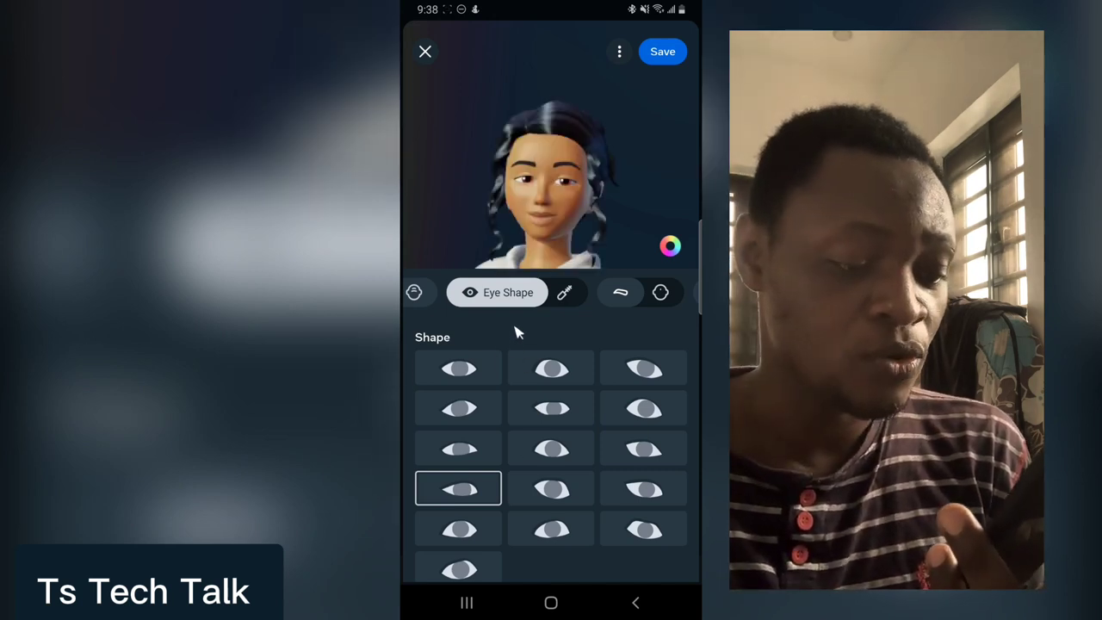
left_click(564, 293)
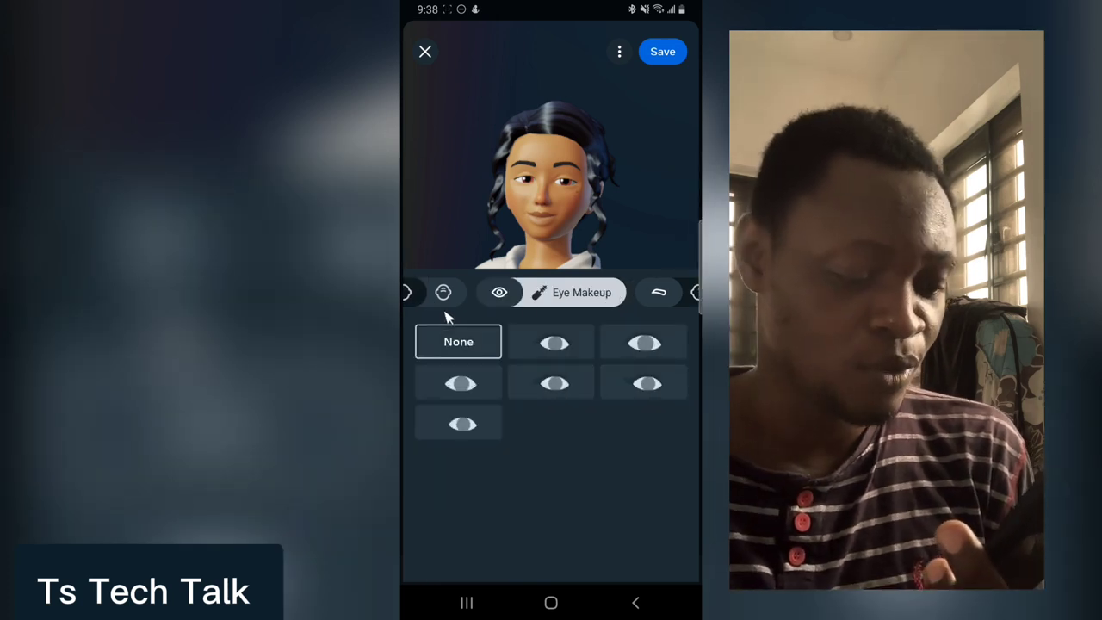
Step: Try several eye makeup styles and settle on the first-row middle one
left_click(576, 346)
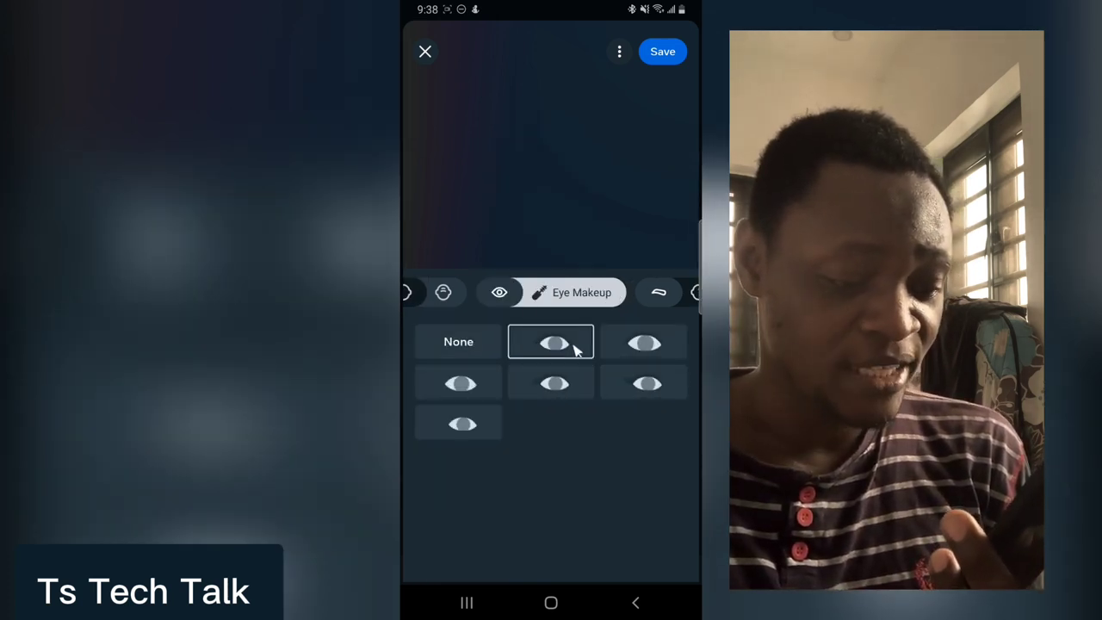
left_click(661, 394)
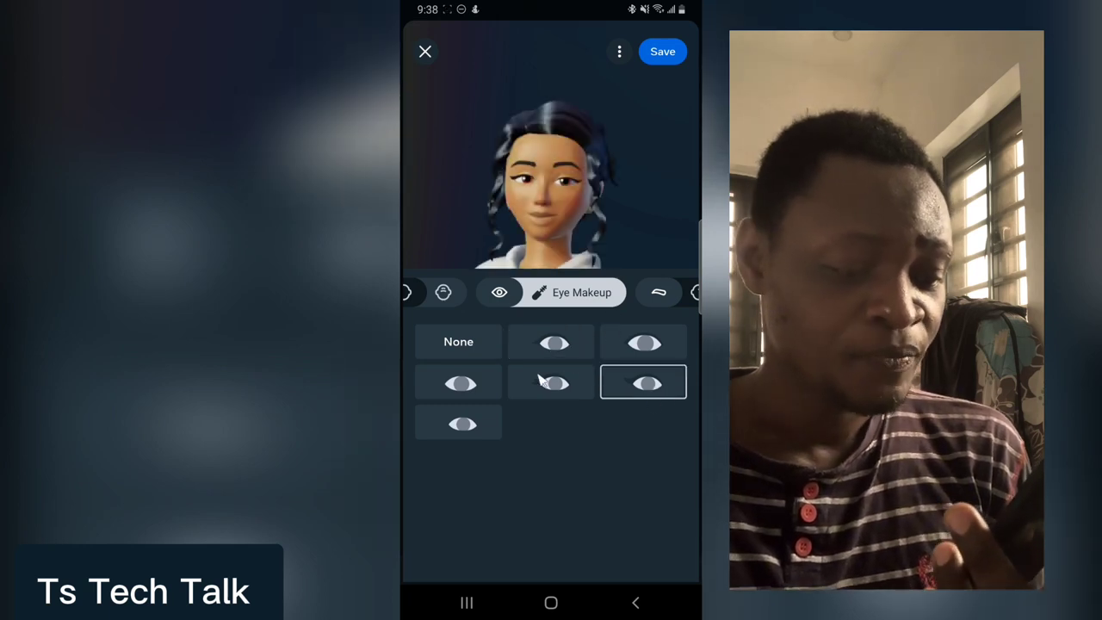
left_click(556, 385)
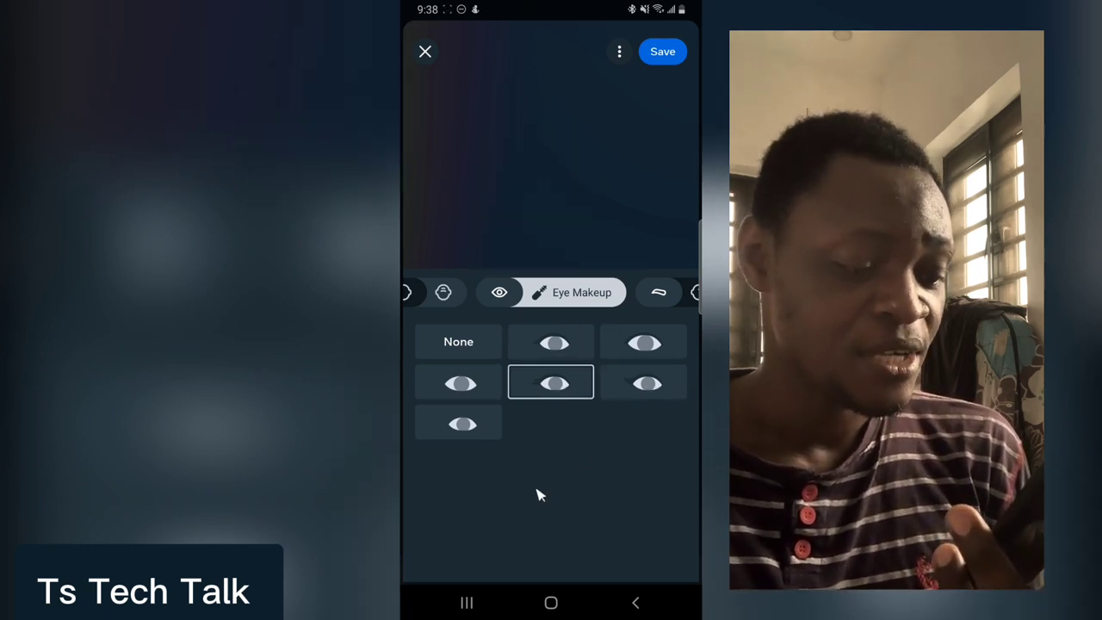
left_click(560, 346)
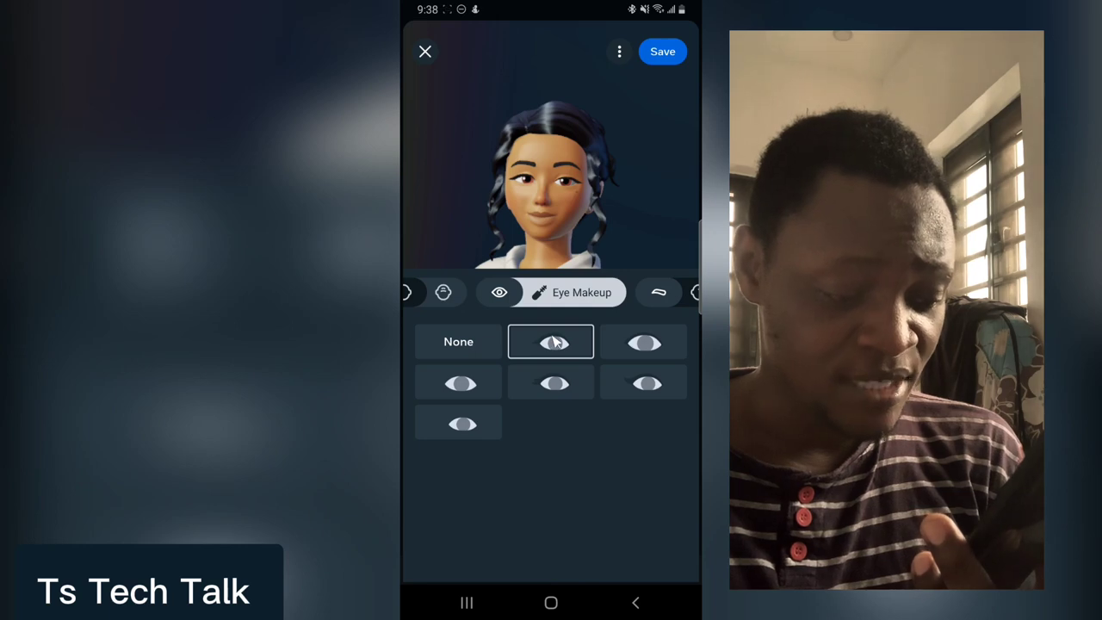
left_click(658, 297)
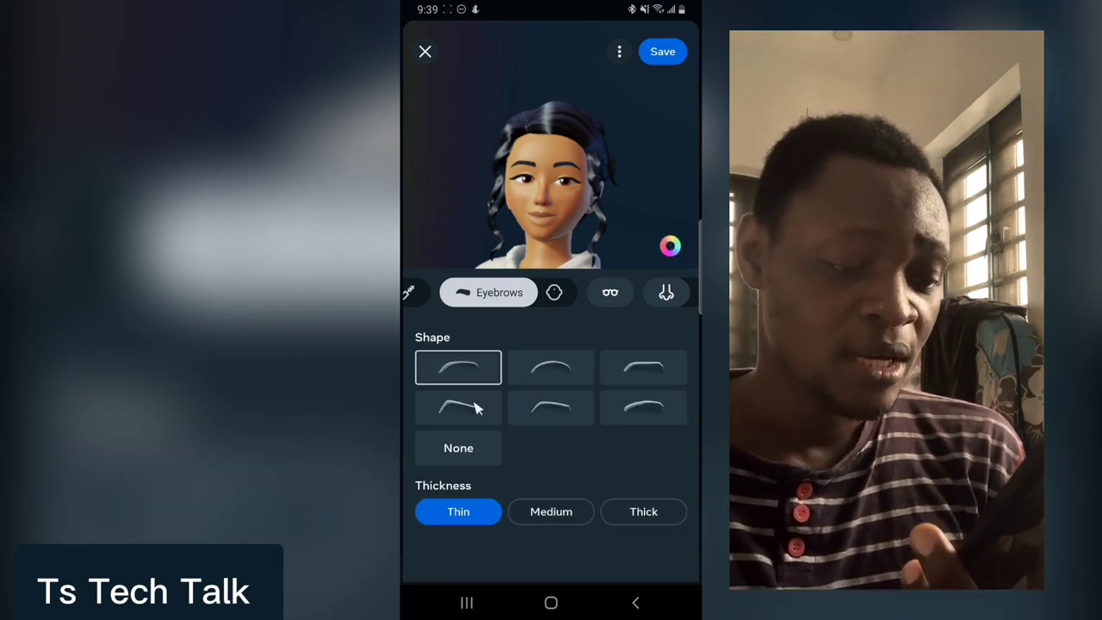
Step: Give the avatar arched eyebrows at Medium thickness after trying other shapes and Thick
left_click(476, 408)
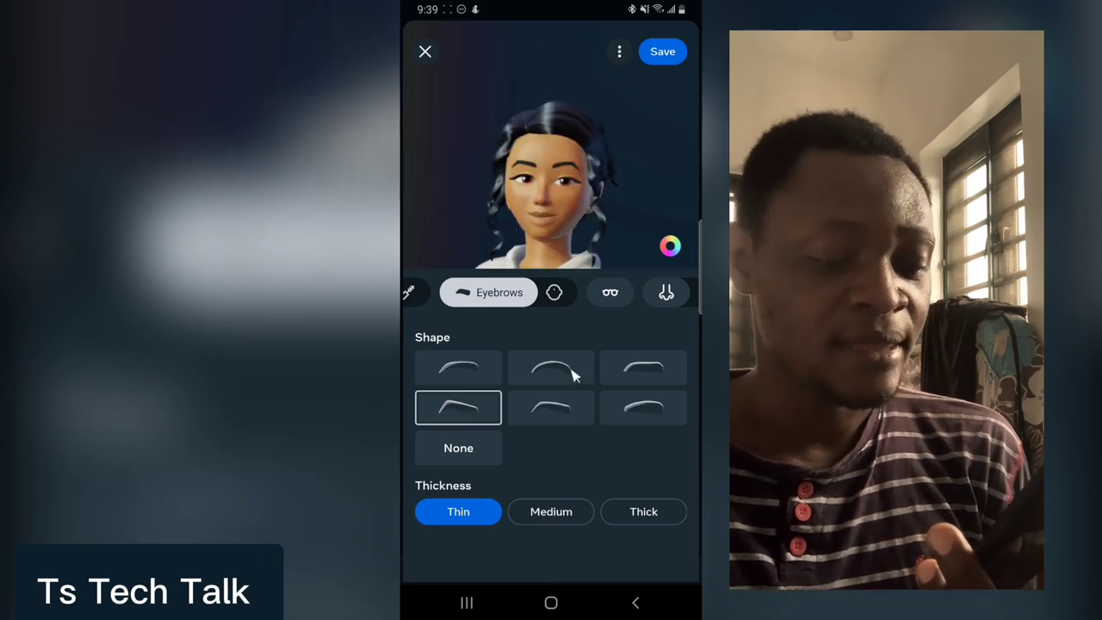
left_click(575, 376)
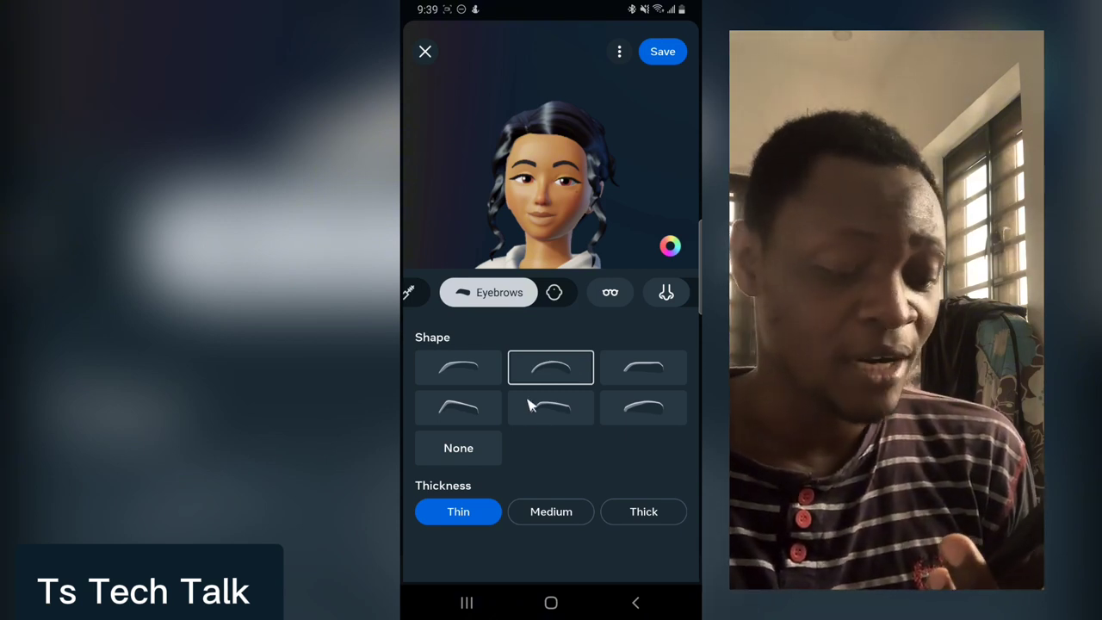
left_click(462, 460)
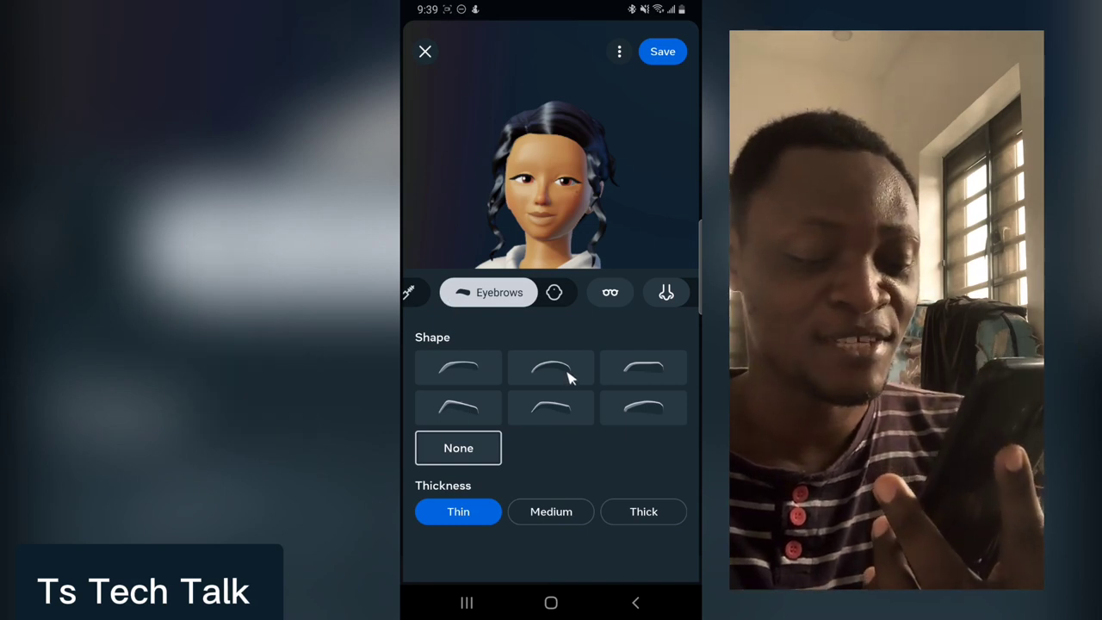
left_click(570, 377)
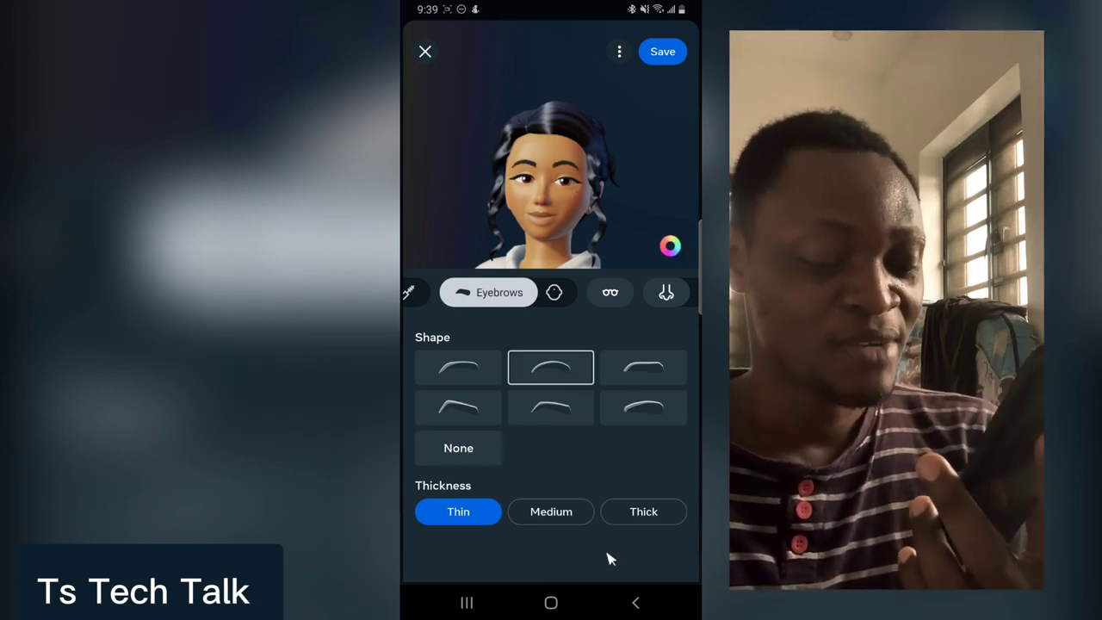
left_click(569, 519)
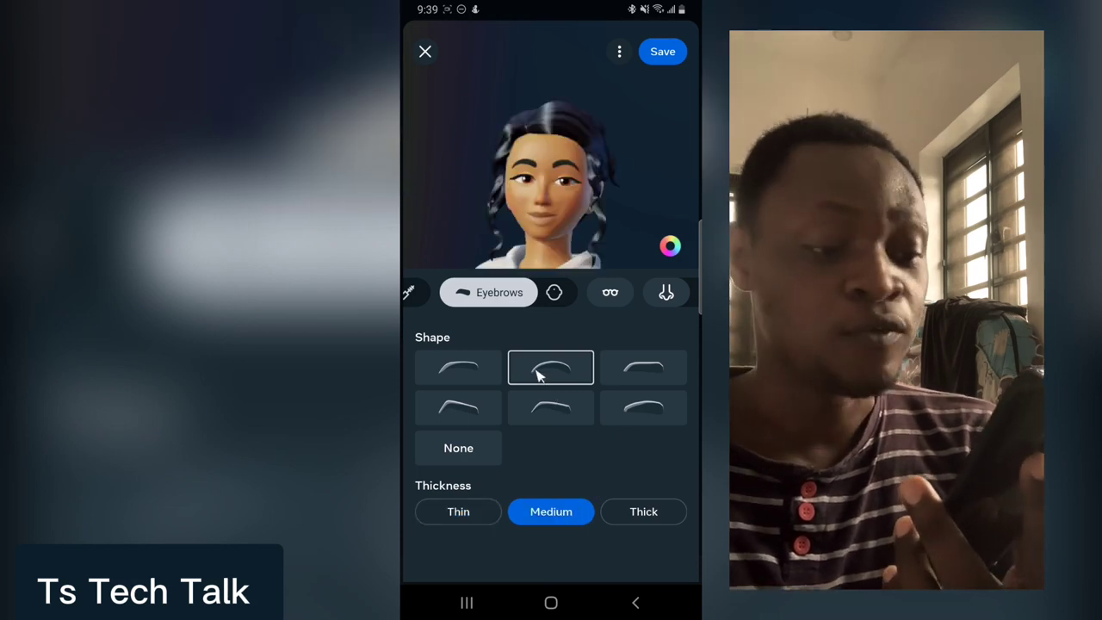
left_click(645, 513)
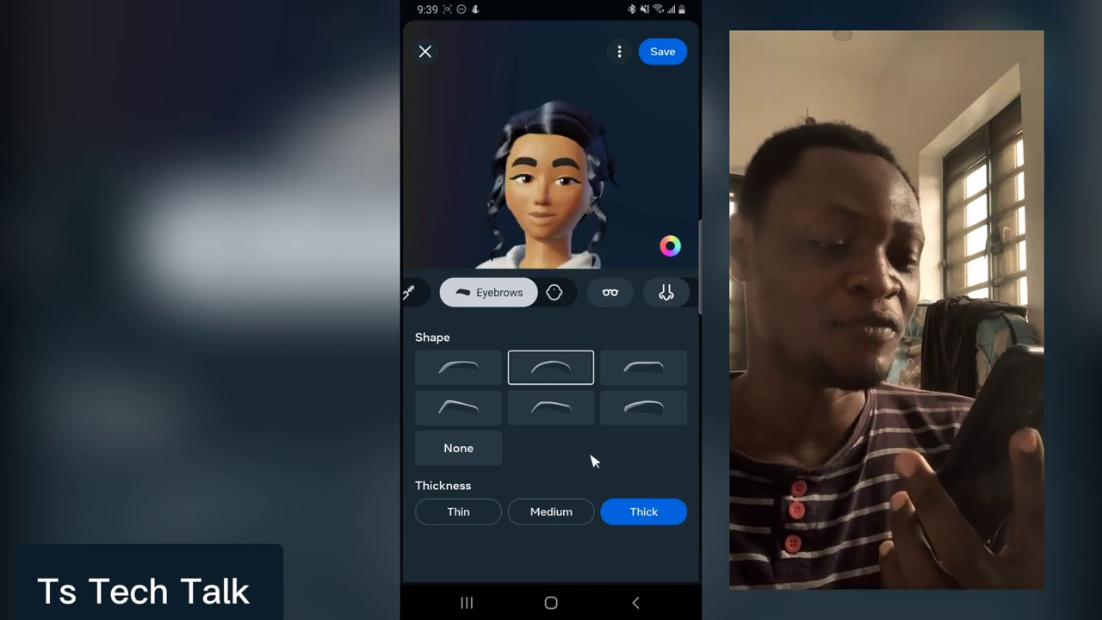
left_click(560, 512)
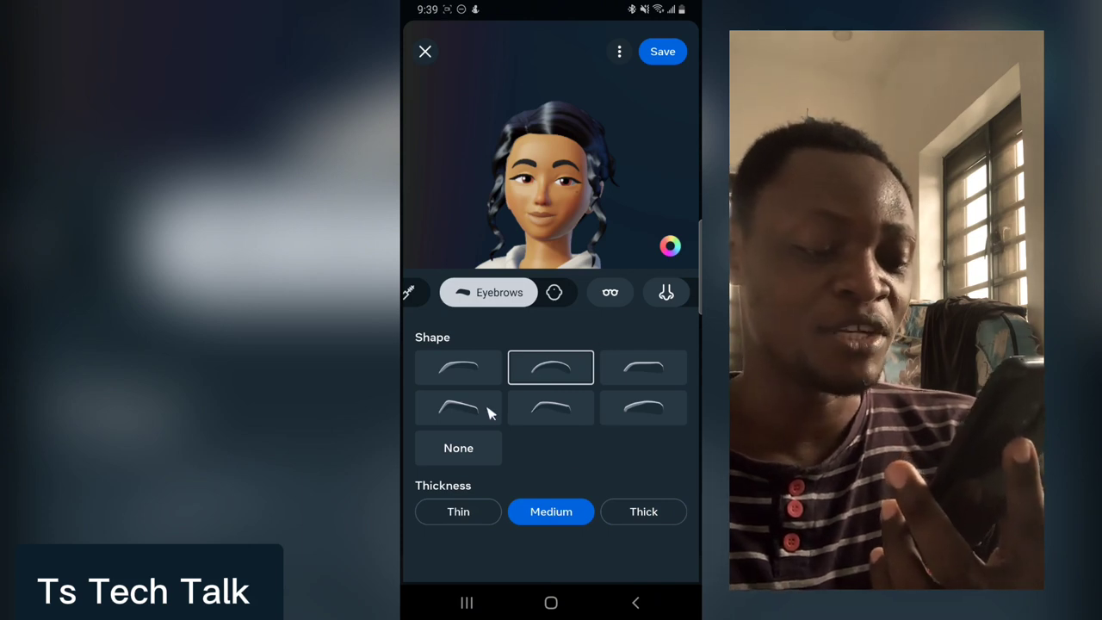
left_click(556, 293)
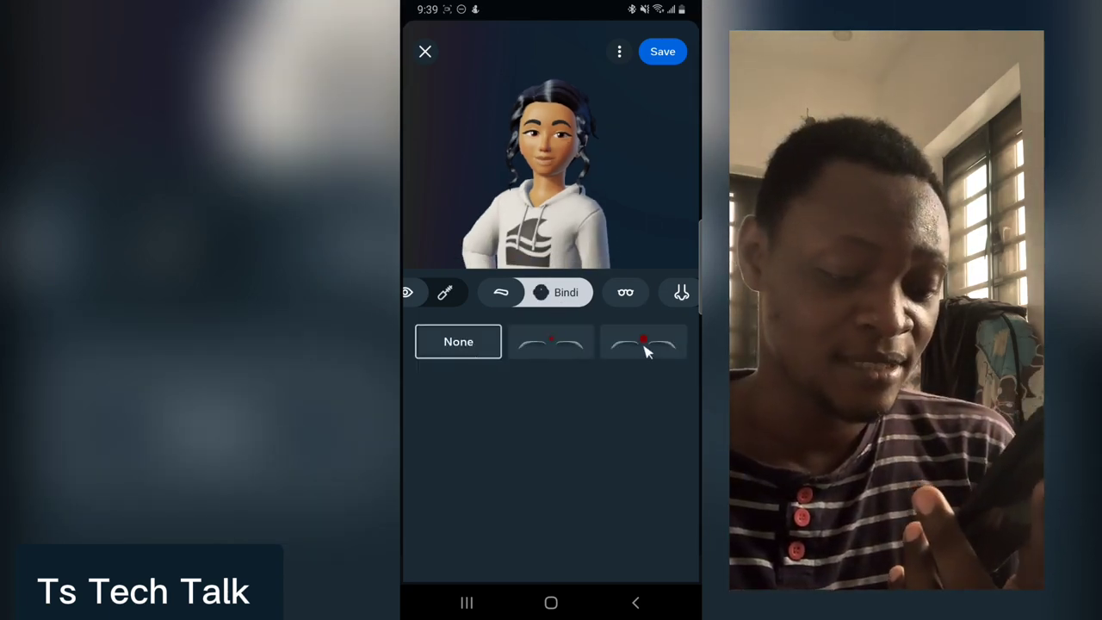
Step: Try the larger and smaller red bindis, leave the avatar with no bindi, and pass eyewear to nose shapes
left_click(644, 345)
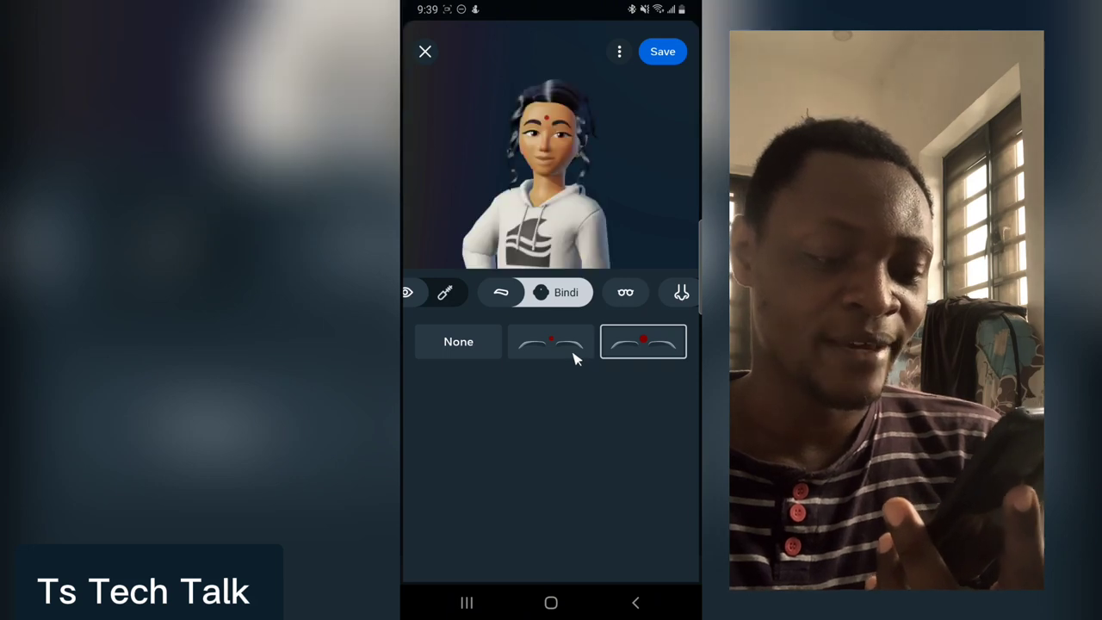
left_click(572, 355)
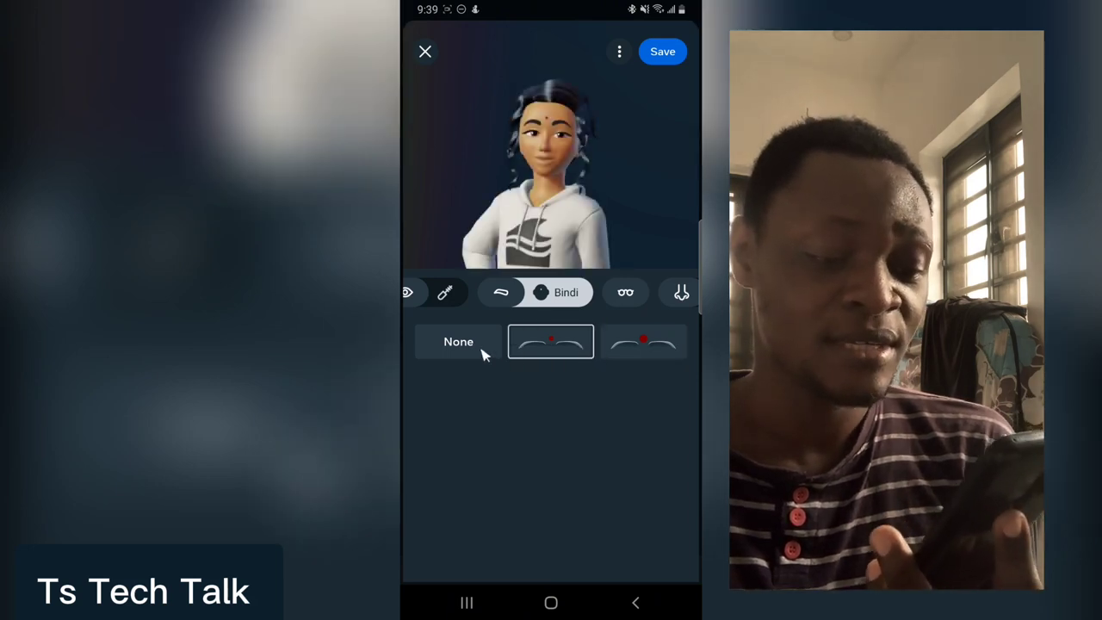
left_click(482, 354)
left_click(627, 302)
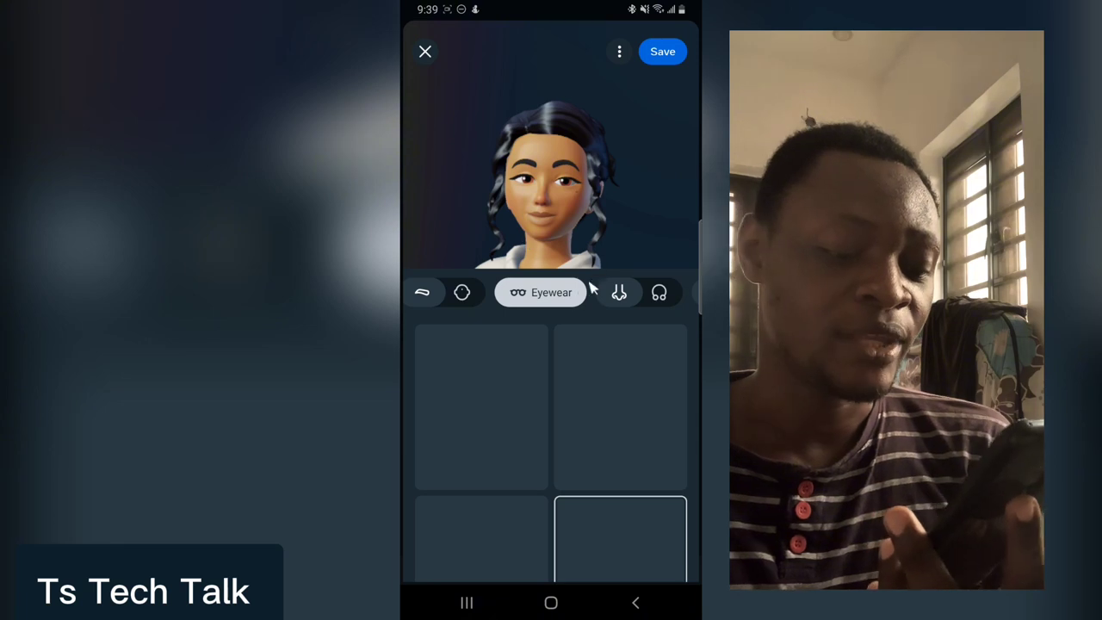
left_click(618, 293)
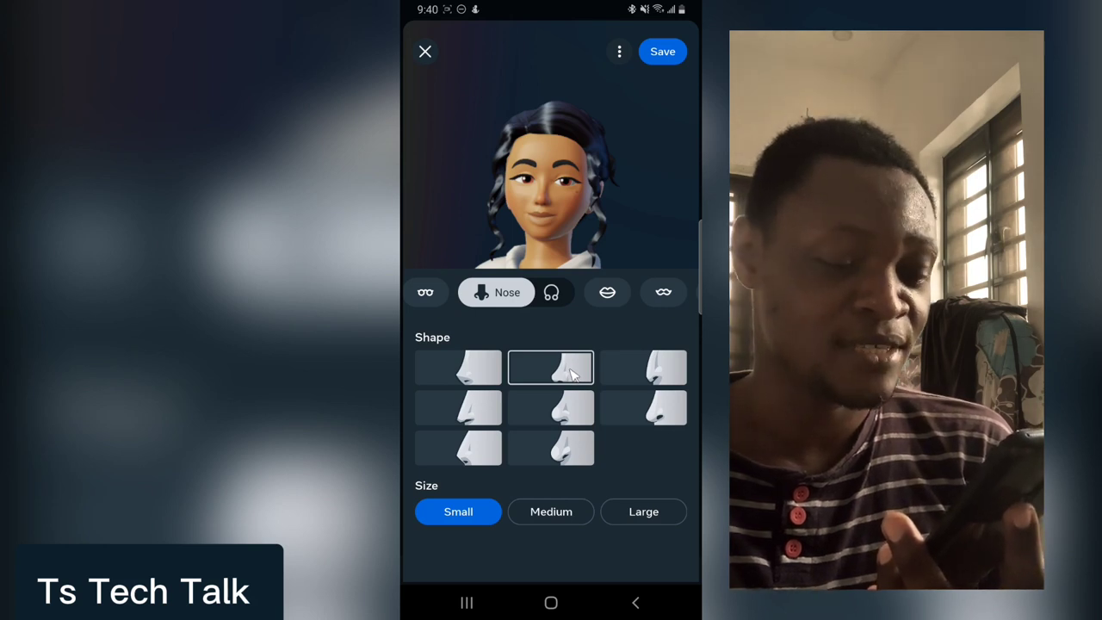
Step: Pick the first nose Shape tile and browse nose piercings without adding one, moving on to mouth options
left_click(487, 375)
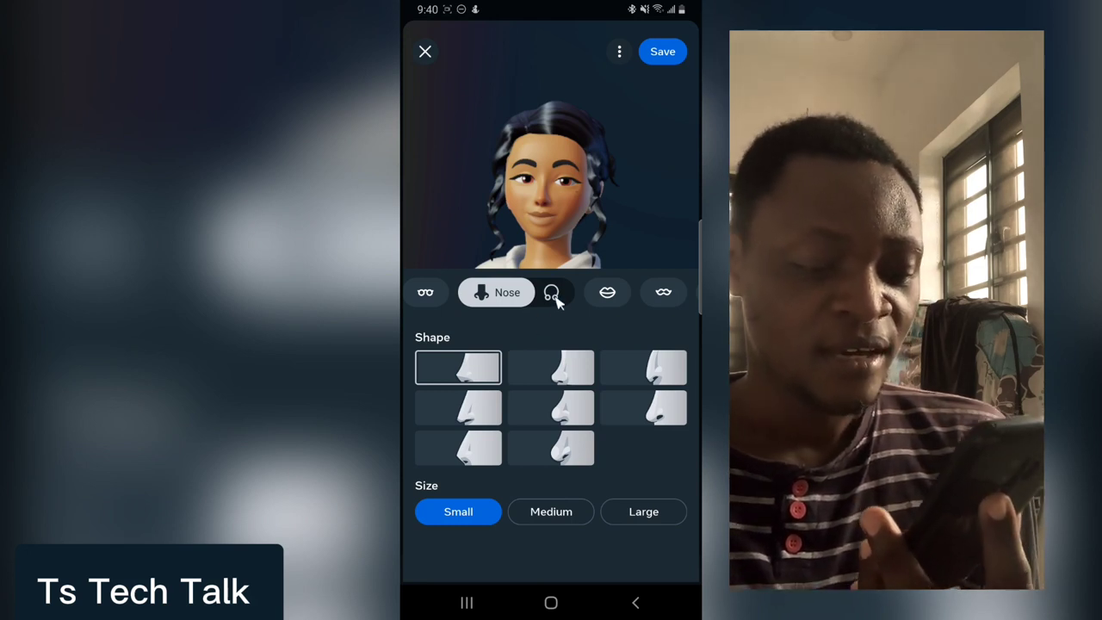
left_click(551, 292)
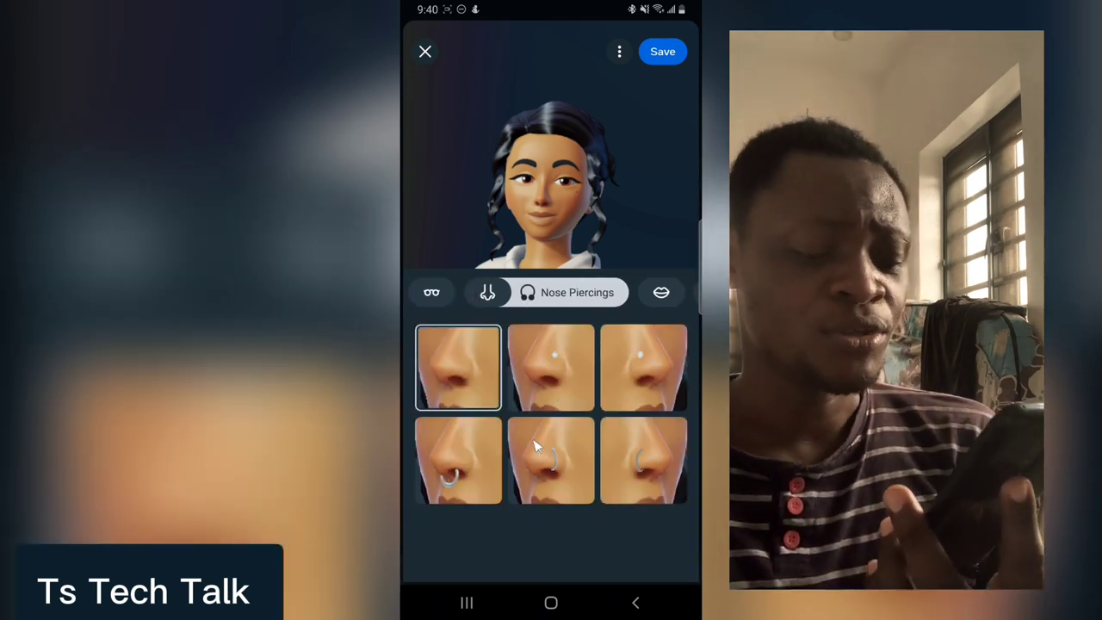
left_click(661, 293)
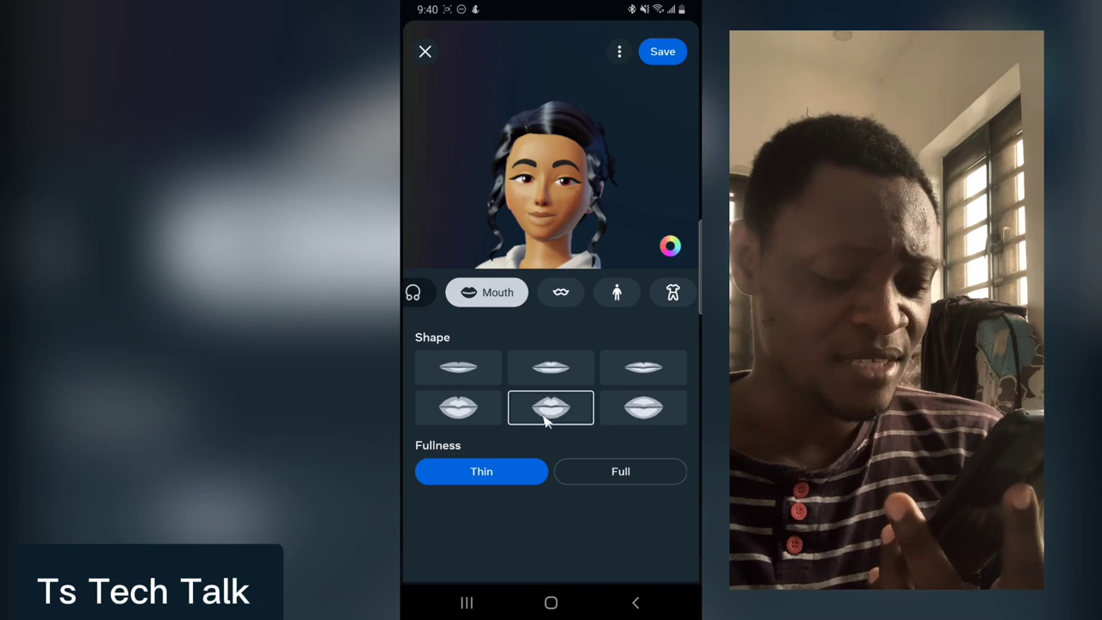
Step: Choose the bottom-left lip Shape tile for fuller lips, skipping facial hair to reach Body choices
left_click(457, 412)
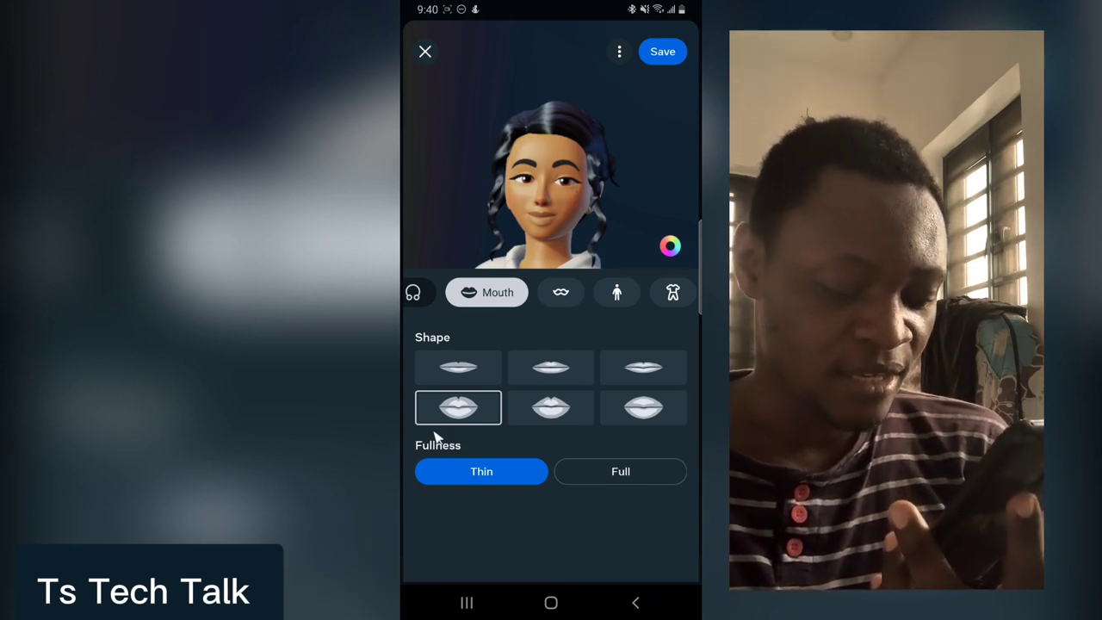
left_click(565, 291)
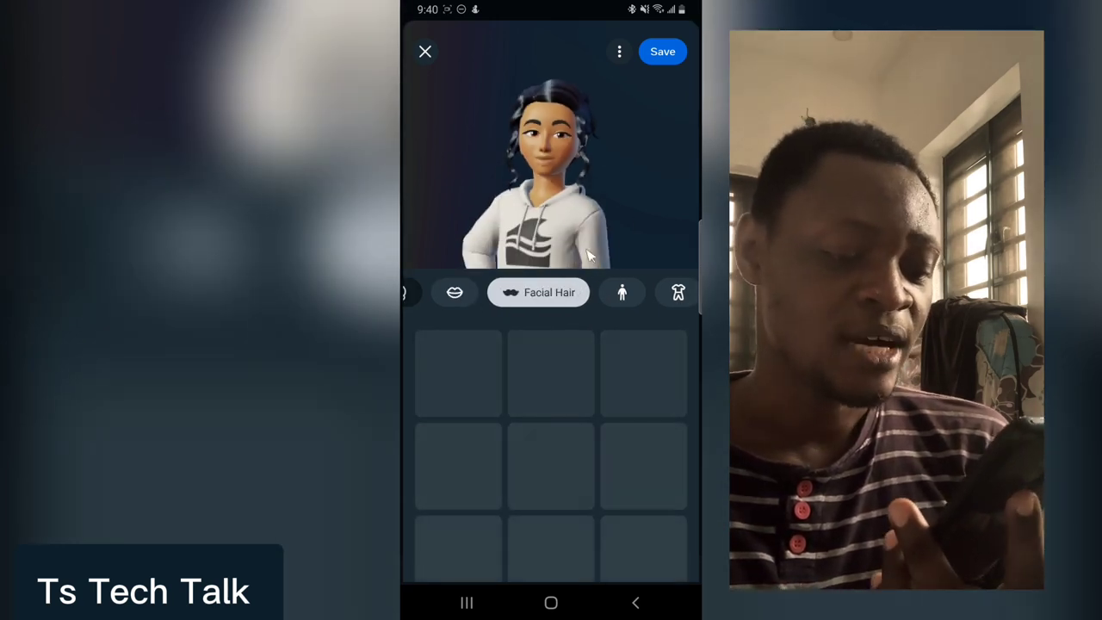
left_click(625, 295)
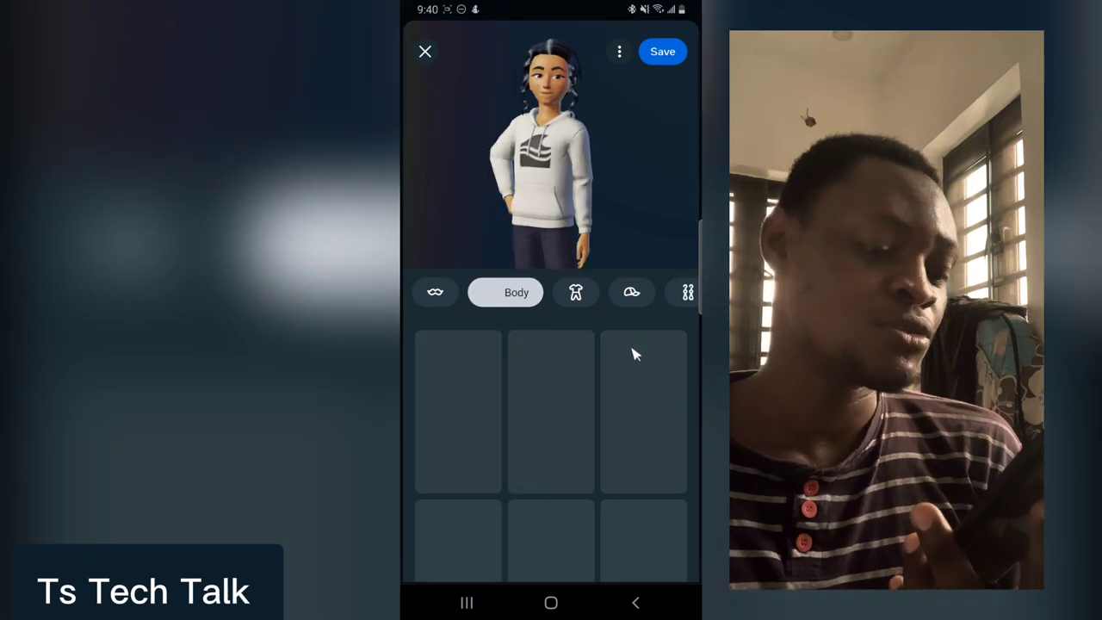